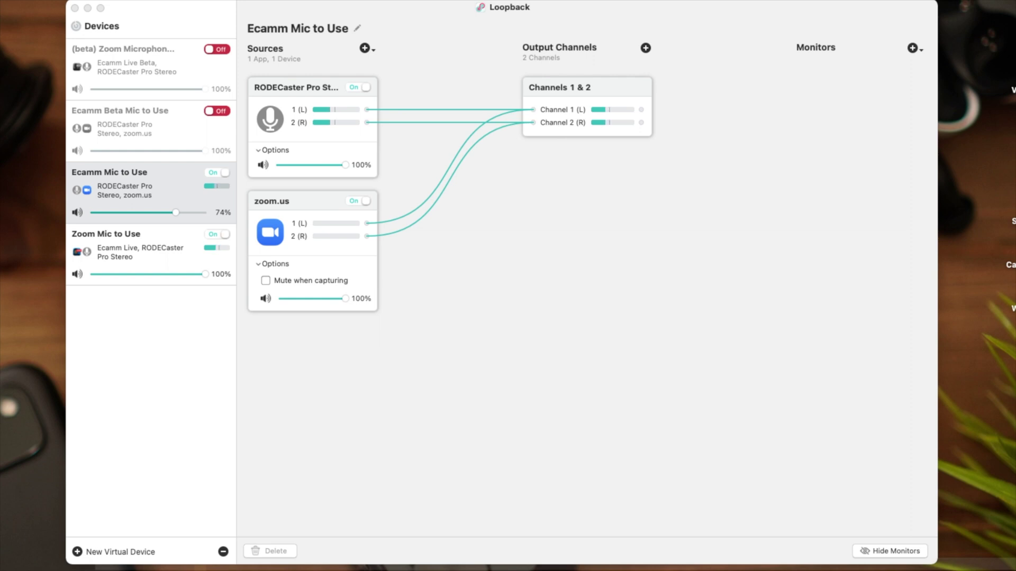
Drop the Ecamm Mic to Use volume briefly, then return it to 100%.
drag(176, 212, 146, 213)
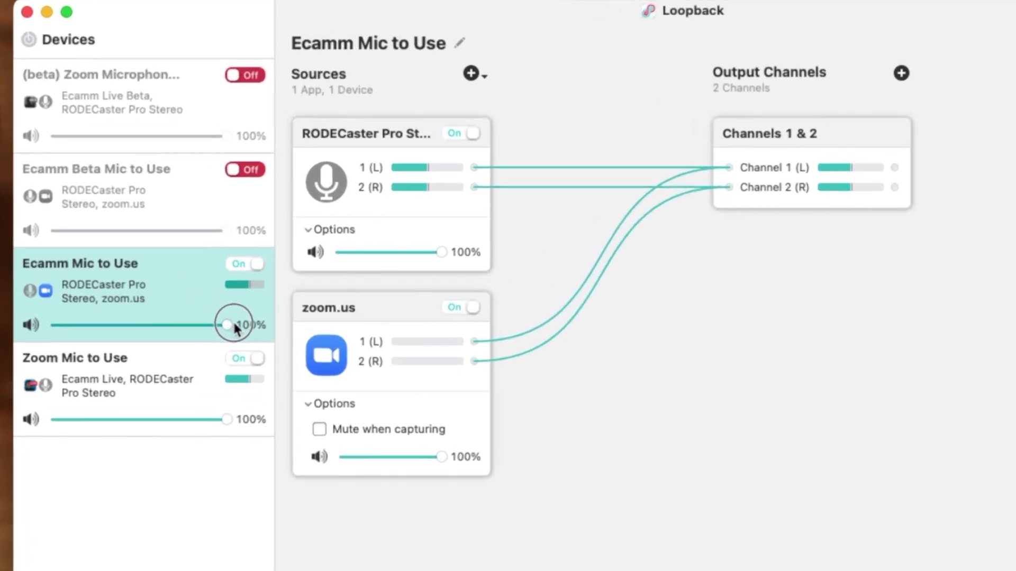
drag(134, 324, 230, 325)
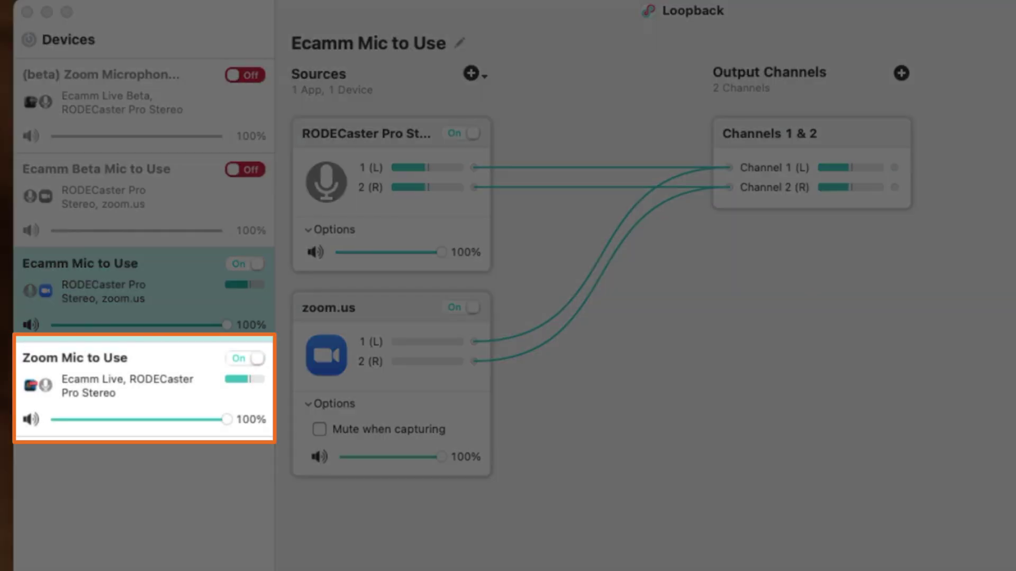
Compare Zoom Mic to Use and Ecamm Mic to Use sources, ending on Zoom Mic to Use.
click(189, 398)
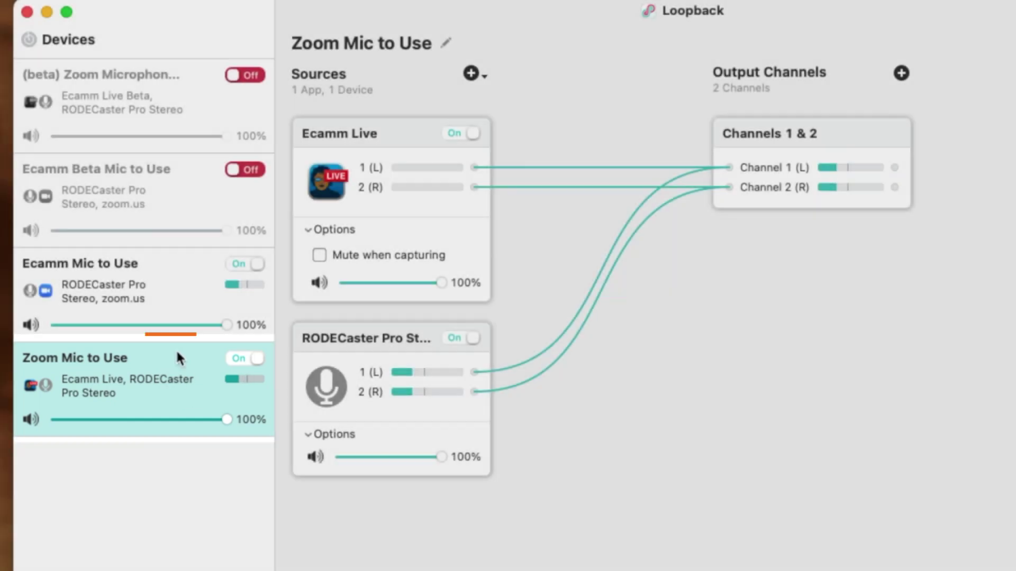
click(169, 301)
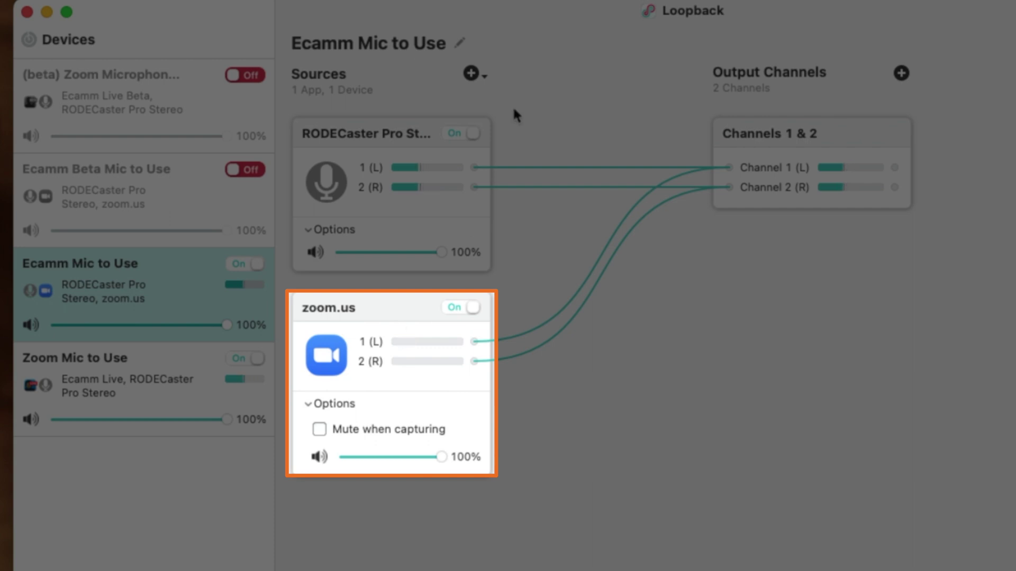
click(175, 365)
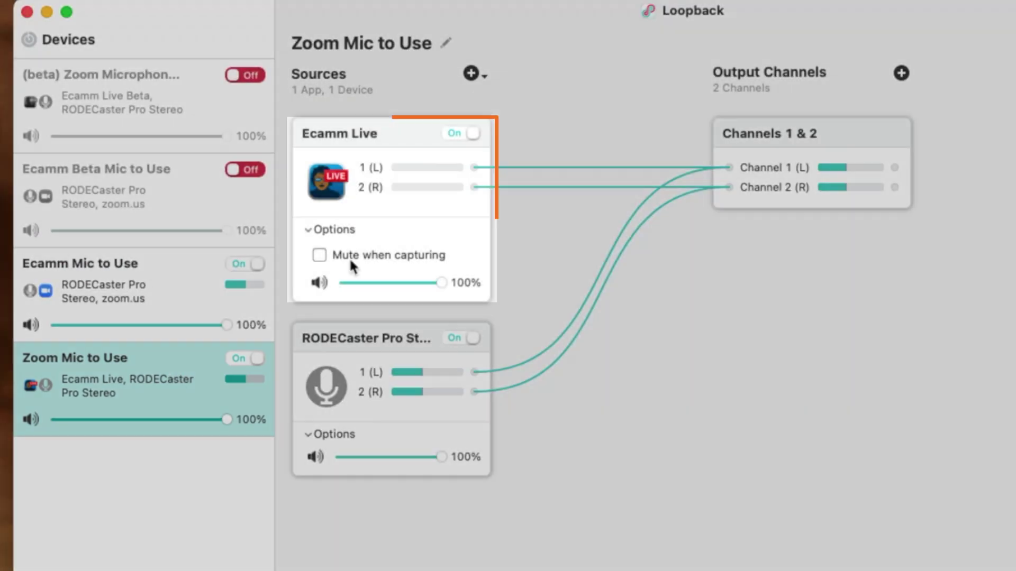
click(401, 228)
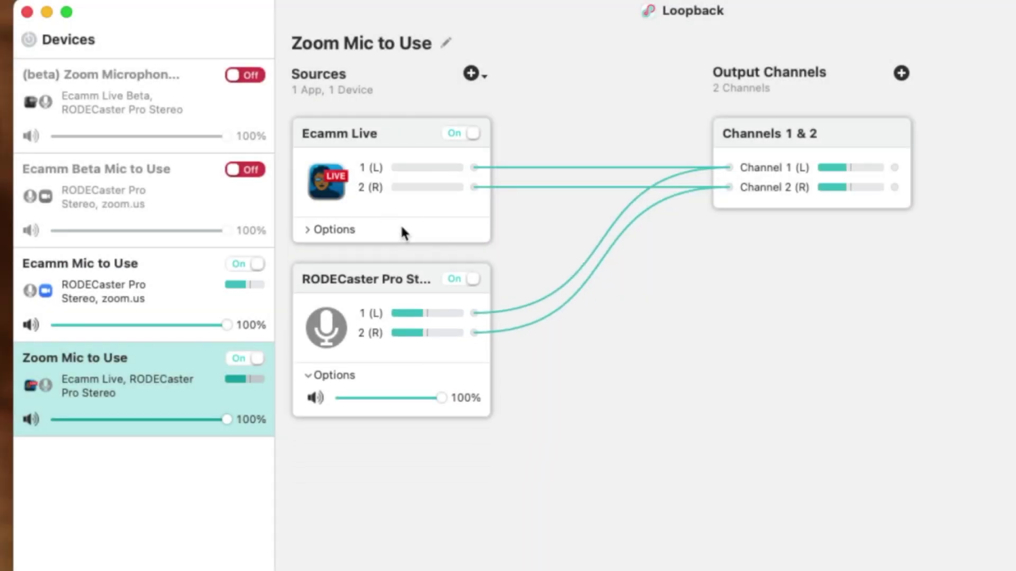
click(401, 229)
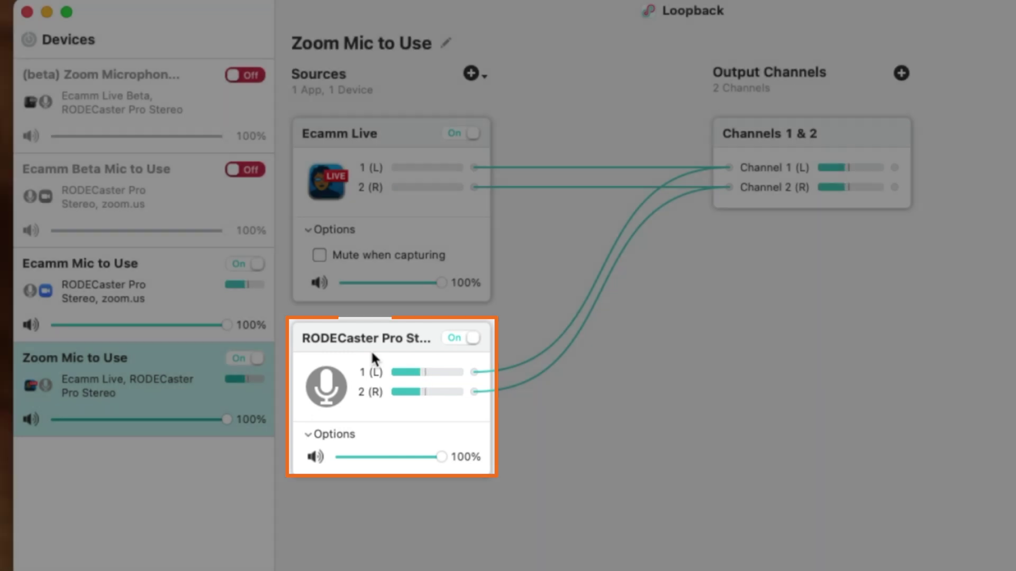
click(195, 269)
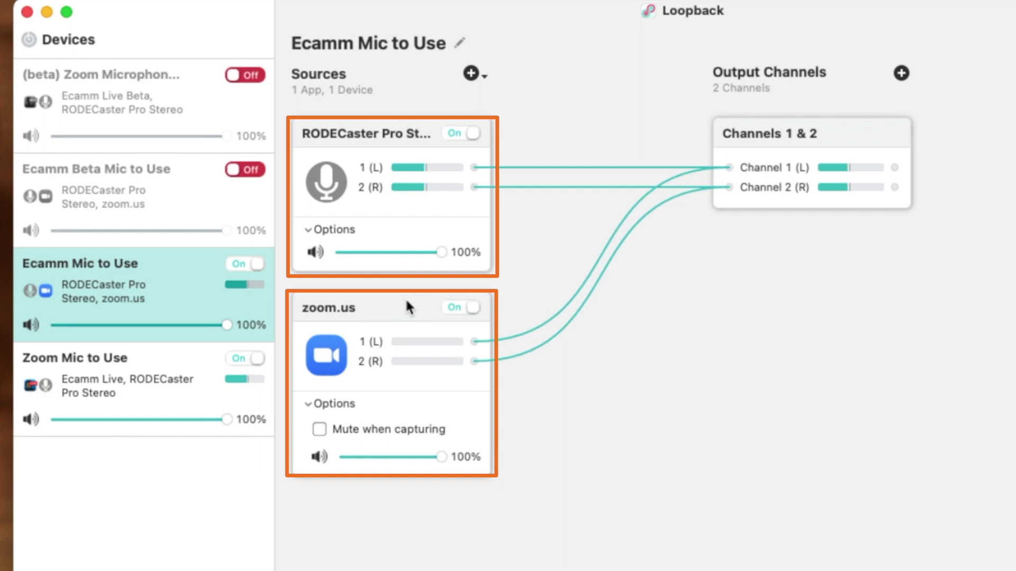
click(199, 375)
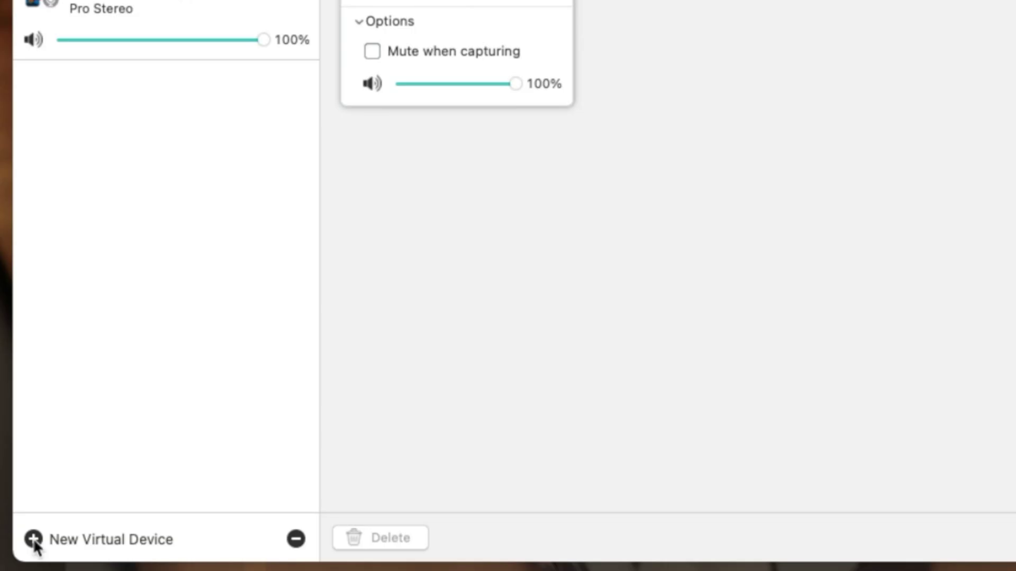
Add a new virtual device and name it 'Ecamm Mic 2 Use'.
click(33, 538)
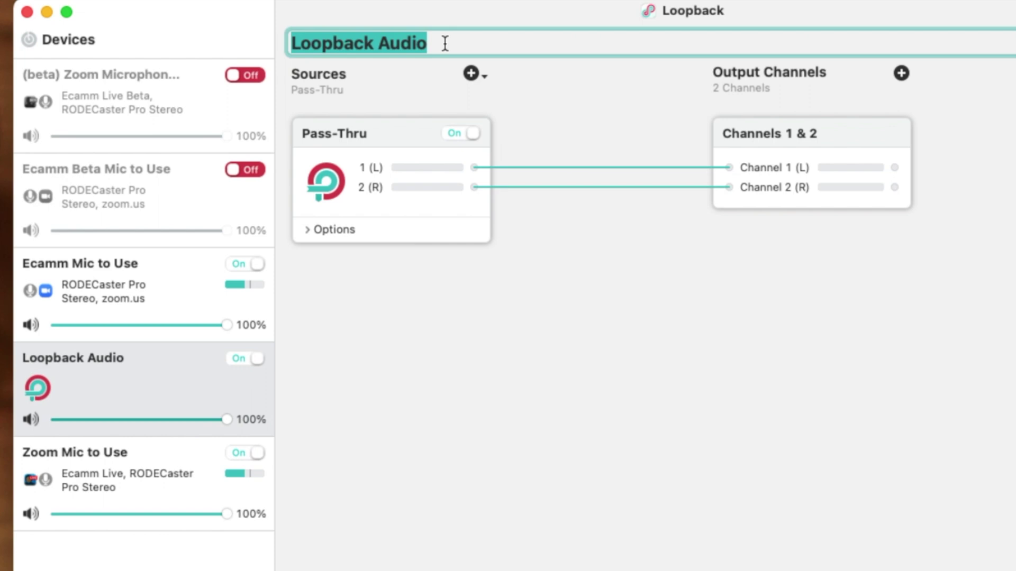
text(Ecamm Mic)
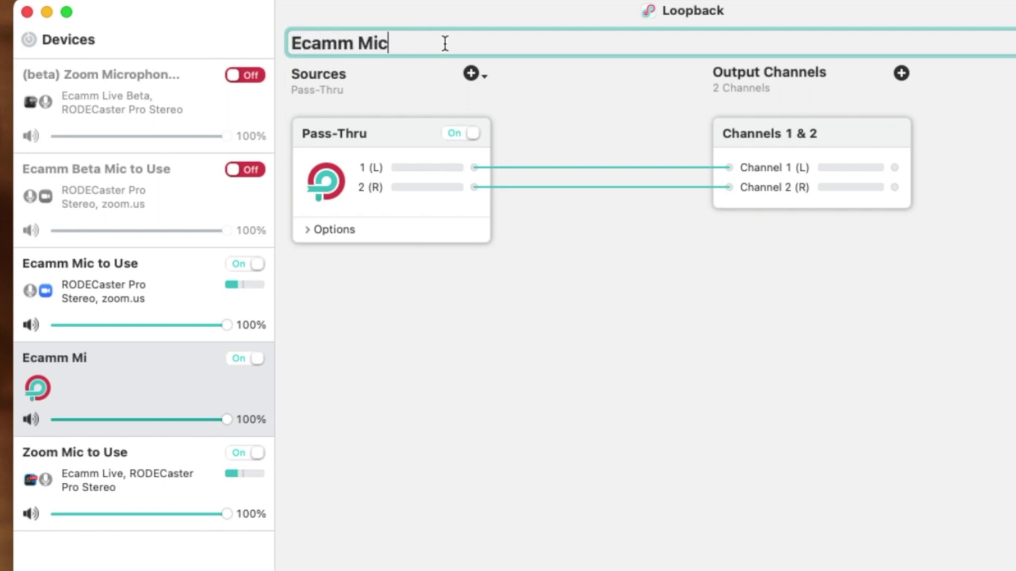
text( to Use)
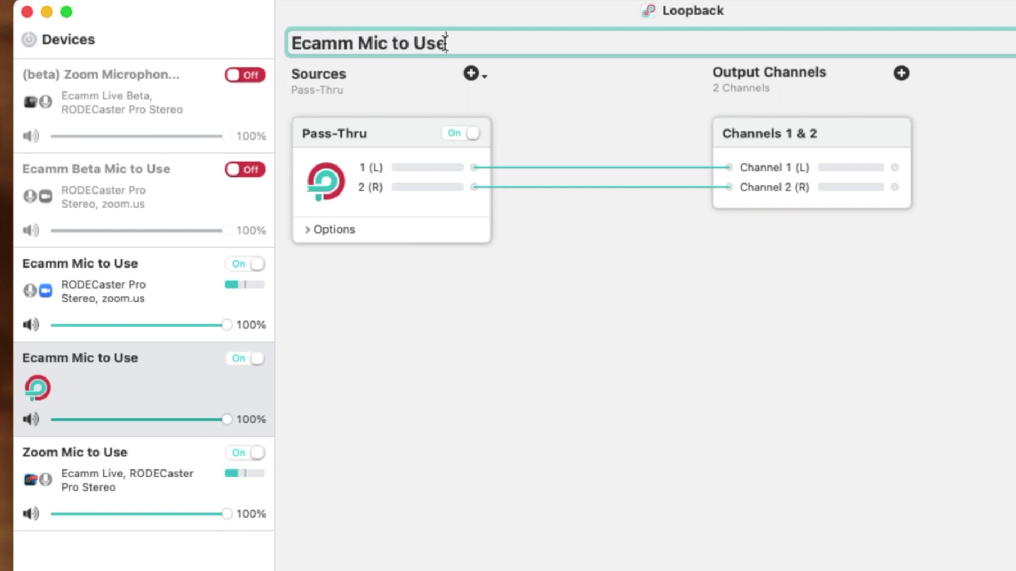
key(BackSpace)
key(BackSpace)
key(BackSpace)
key(BackSpace)
key(BackSpace)
key(BackSpace)
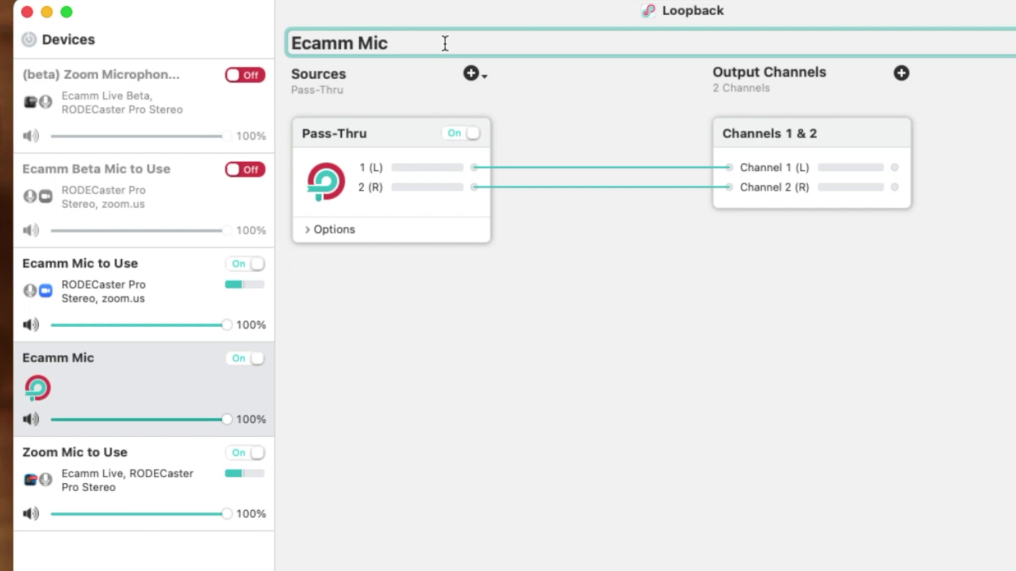
text(2 use)
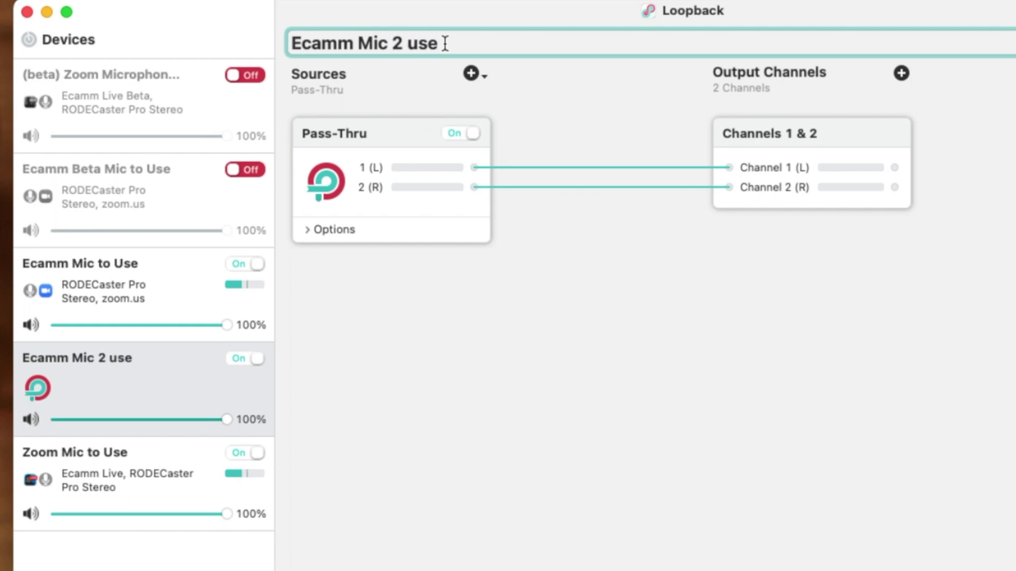
key(BackSpace)
key(BackSpace)
key(BackSpace)
text(Use)
key(Return)
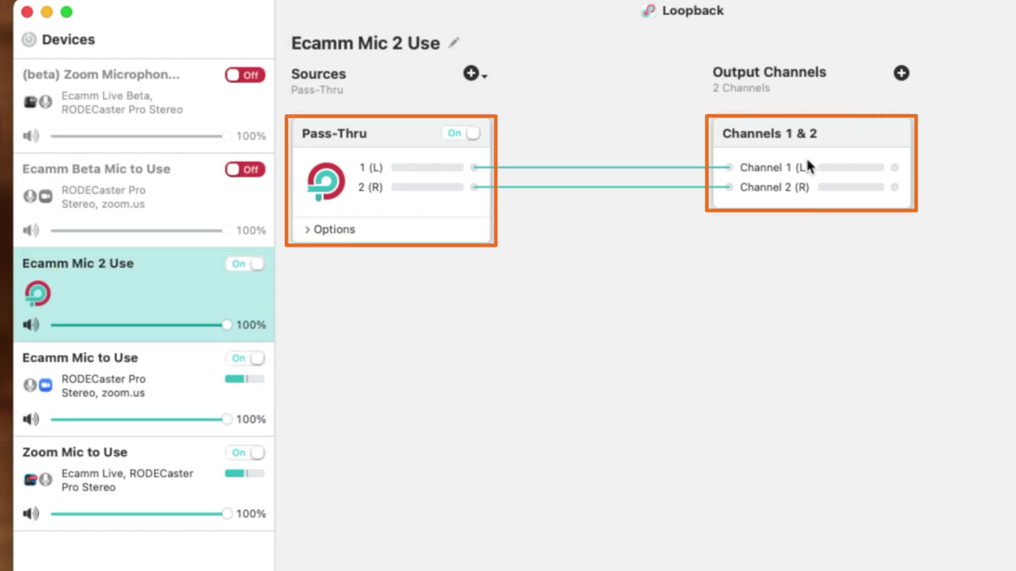
Swap the Pass-Thru source for RODECaster Pro Stereo and expand its options.
click(401, 156)
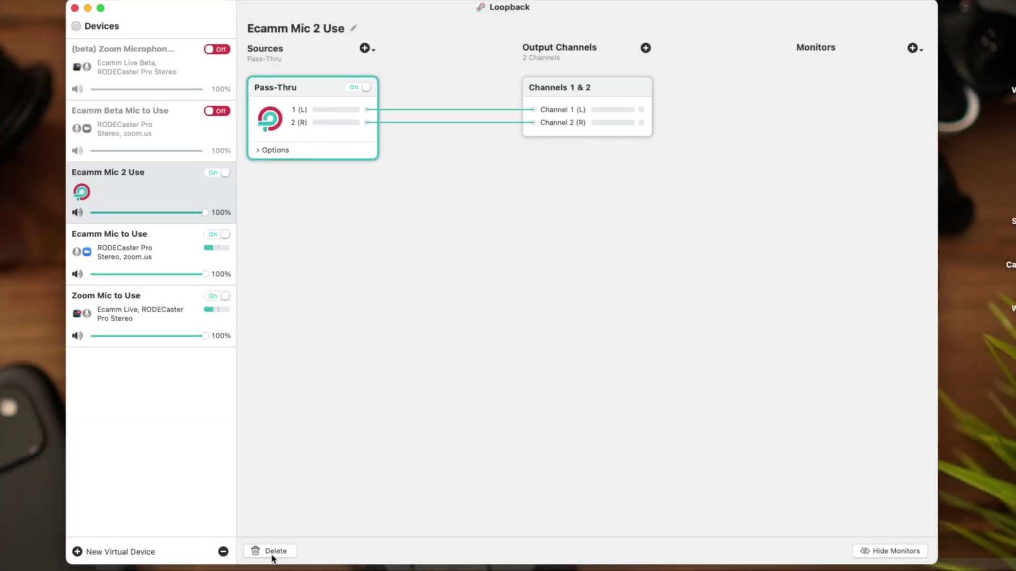
click(273, 554)
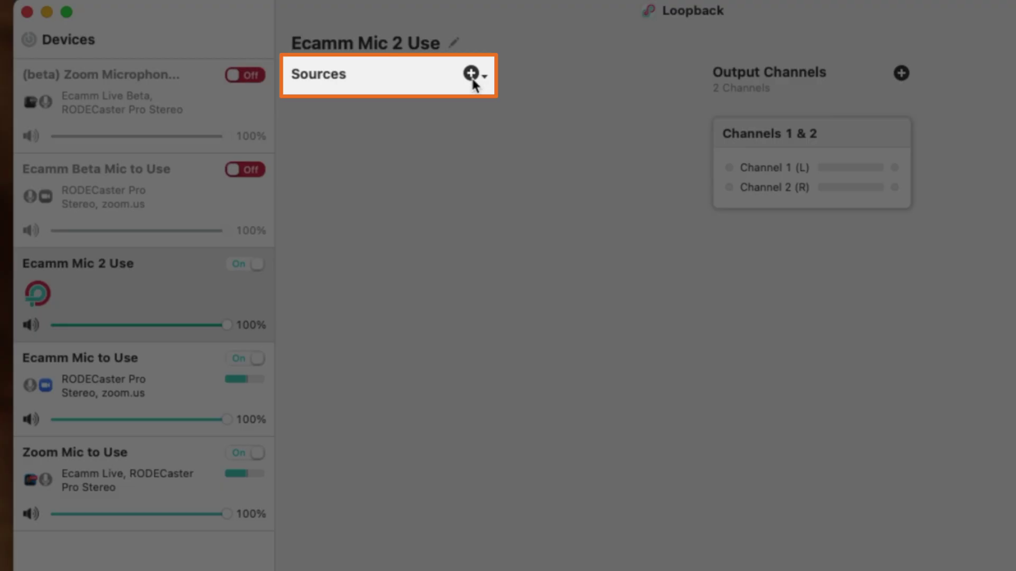
click(472, 74)
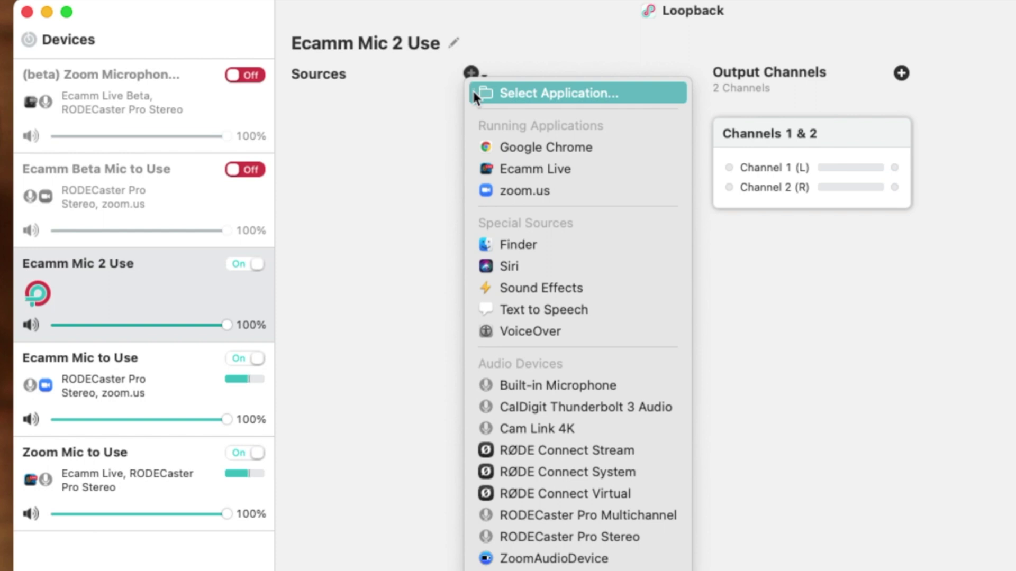
click(553, 539)
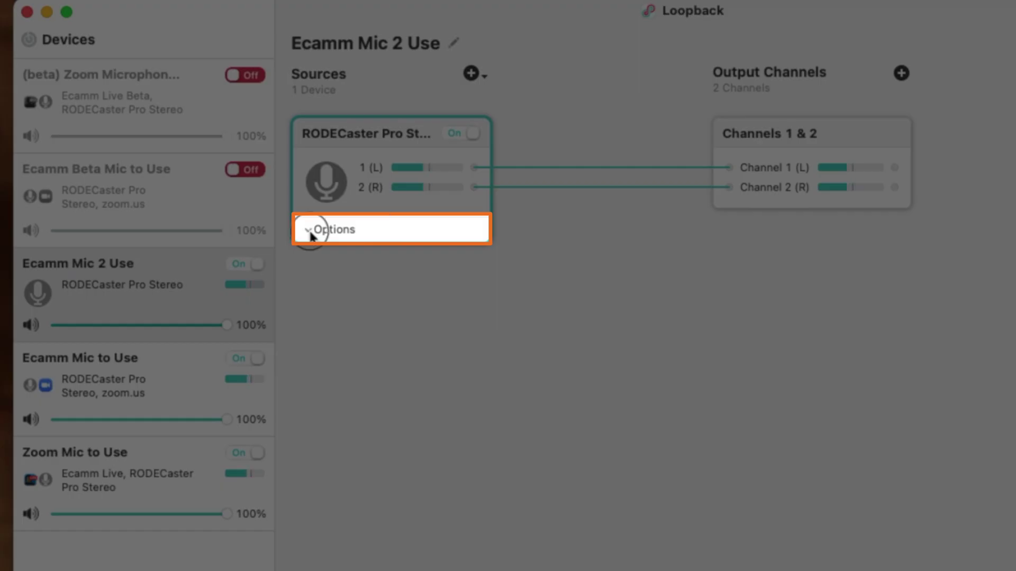
click(310, 231)
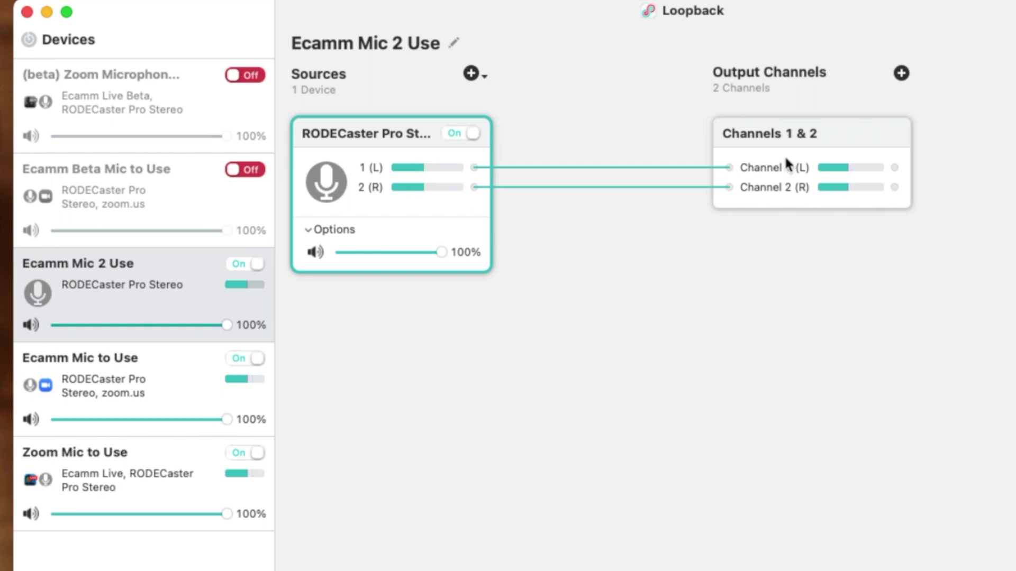
Add zoom.us with Mute when capturing unchecked, then compare against Ecamm Mic to Use.
click(677, 238)
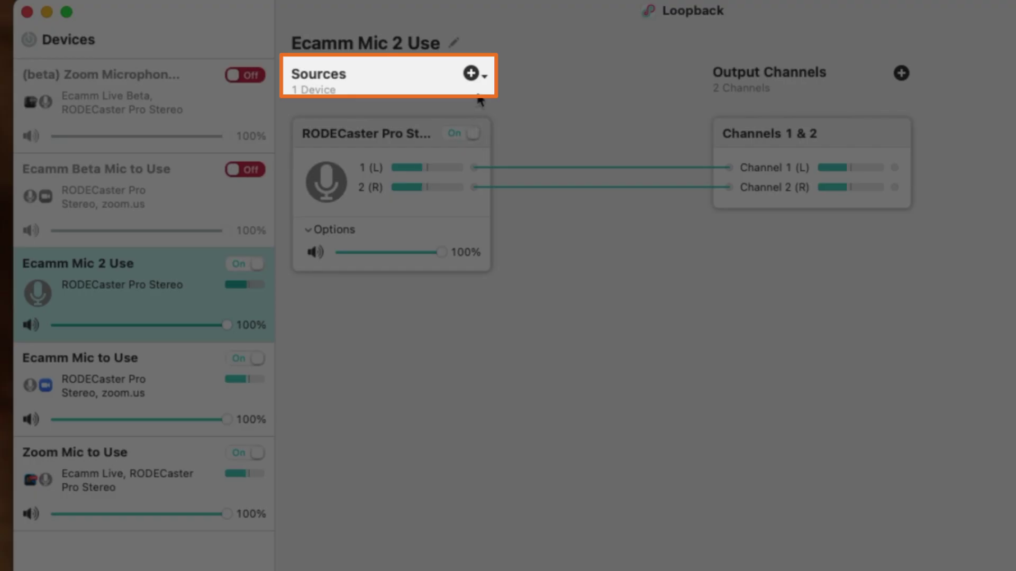
click(475, 75)
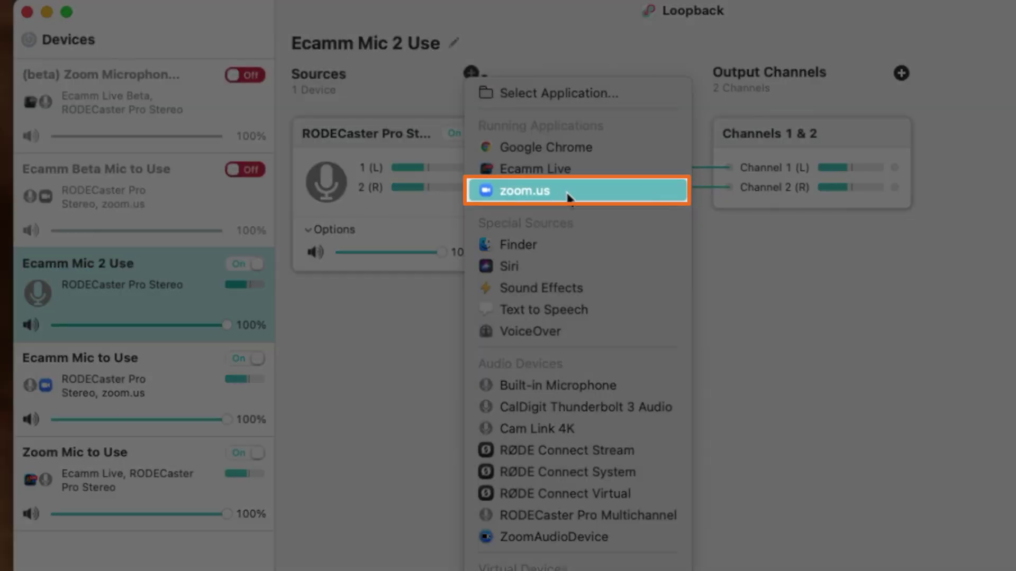
click(568, 196)
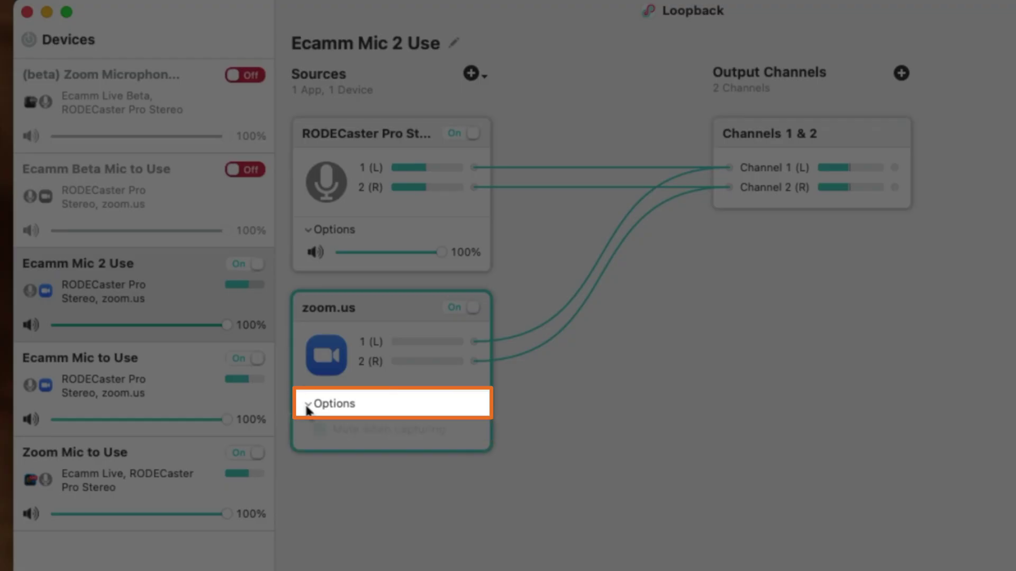
click(307, 404)
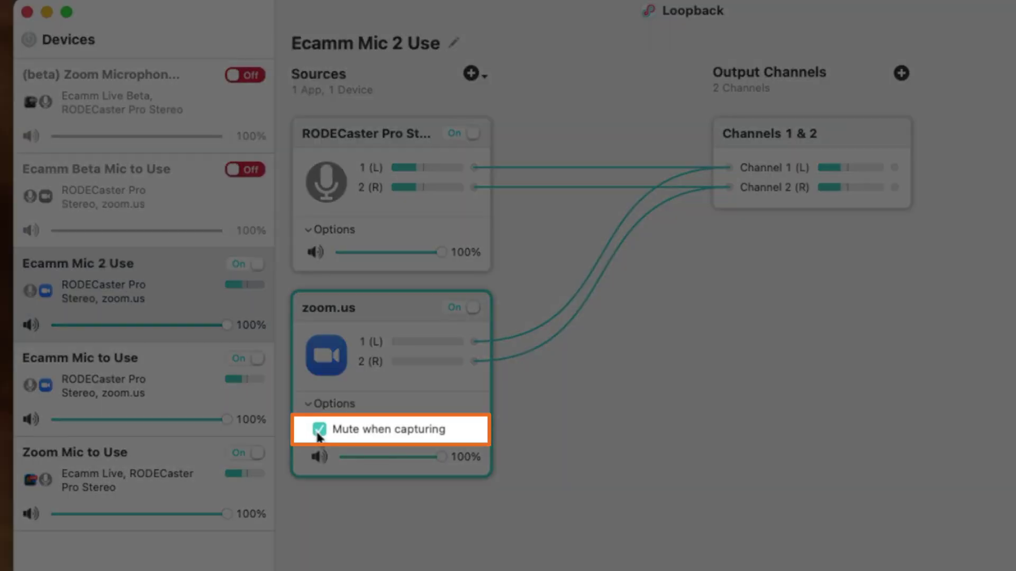
click(318, 430)
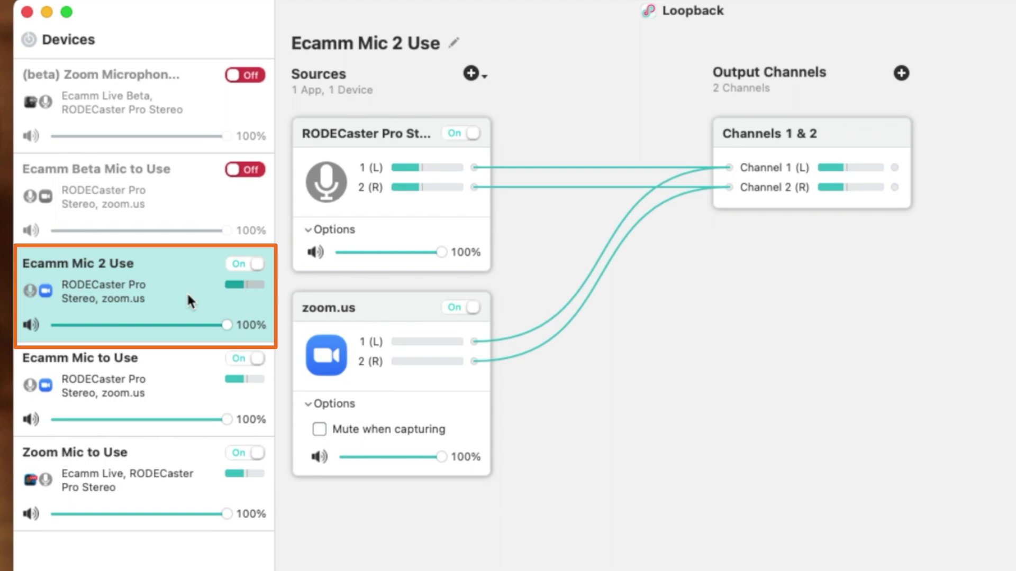
click(181, 363)
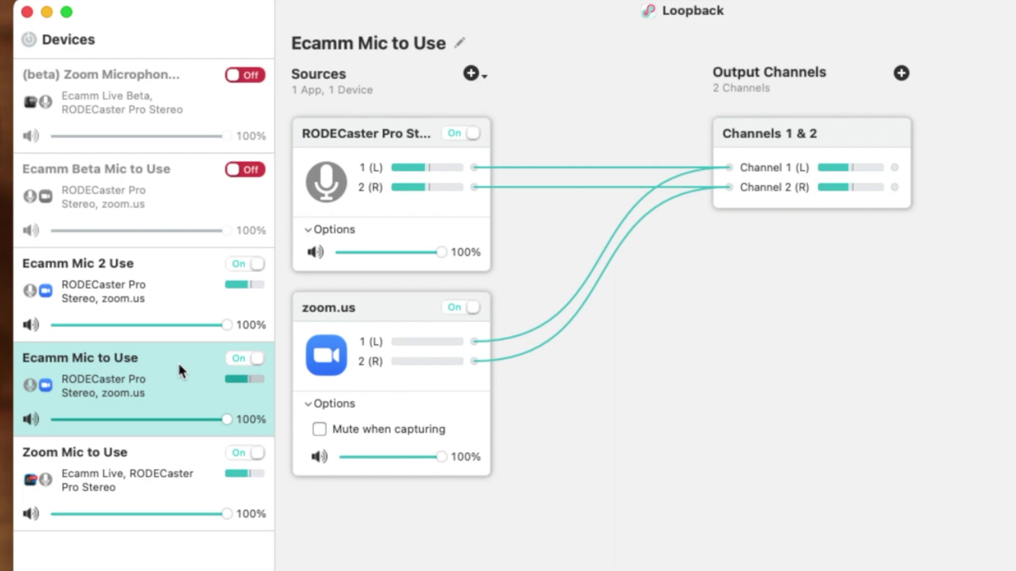
click(144, 483)
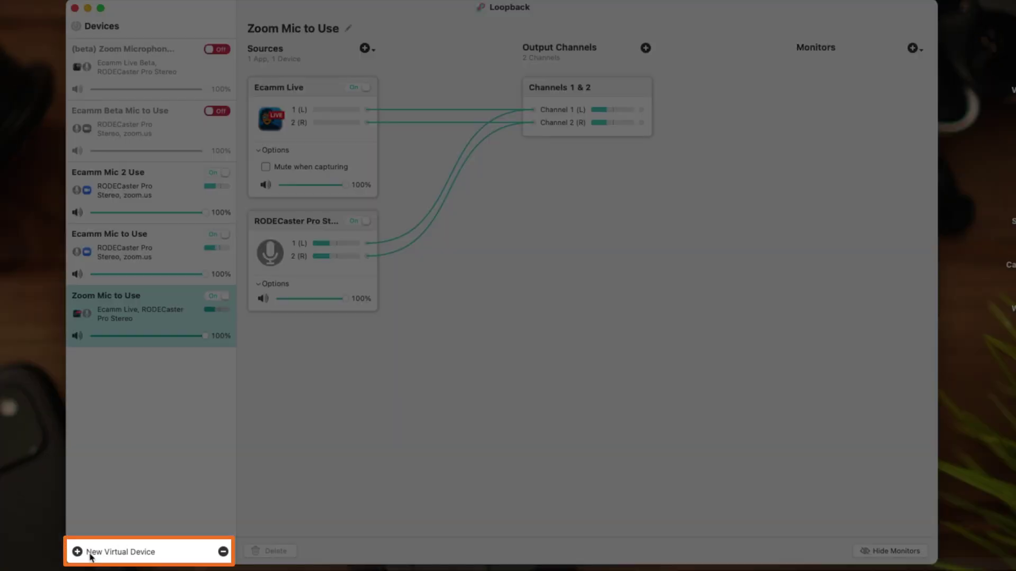
Create a new virtual device named 'Zoom Mic 2 Use'.
click(87, 552)
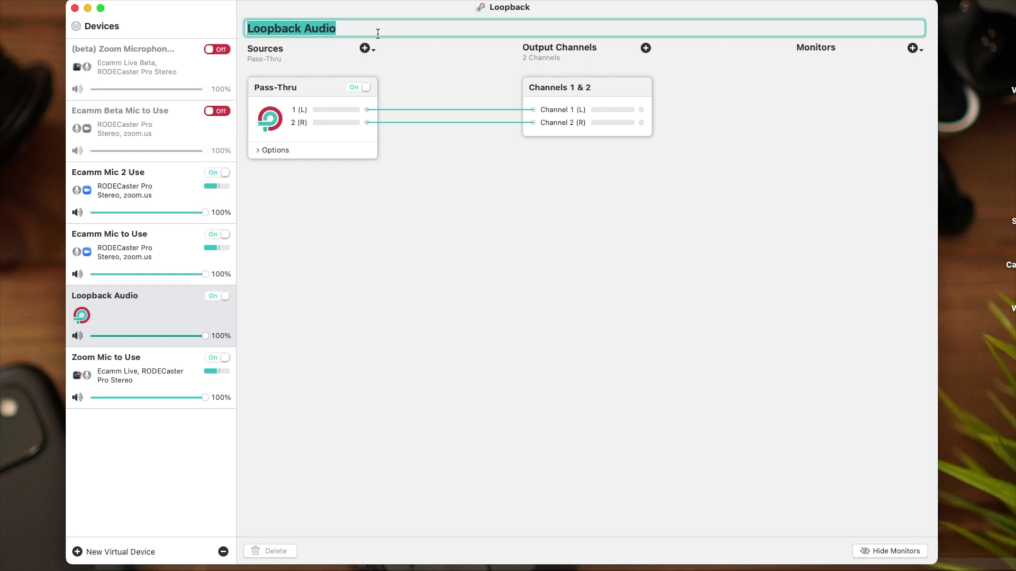
text(Zoom Mic 2 Use)
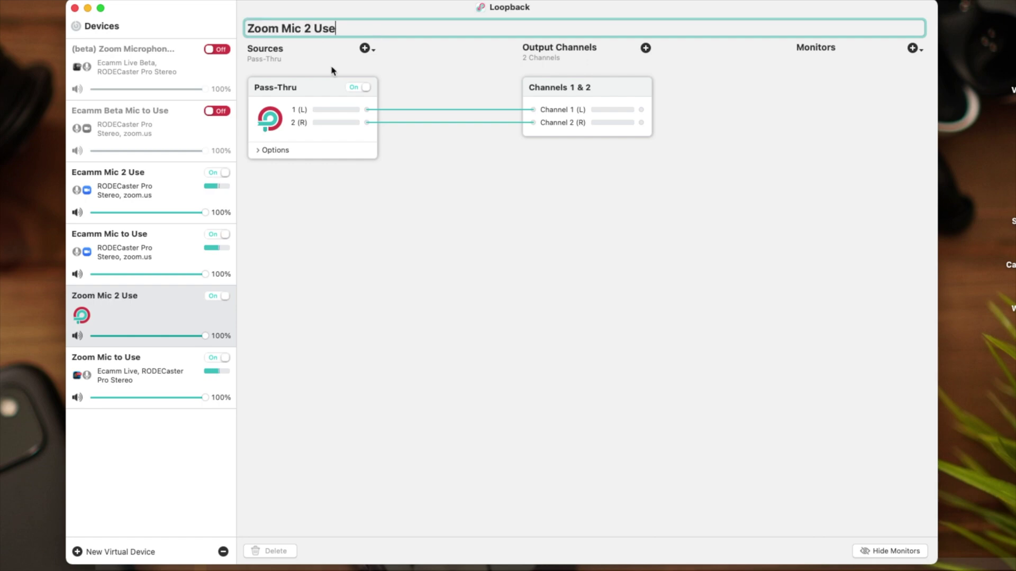
click(334, 98)
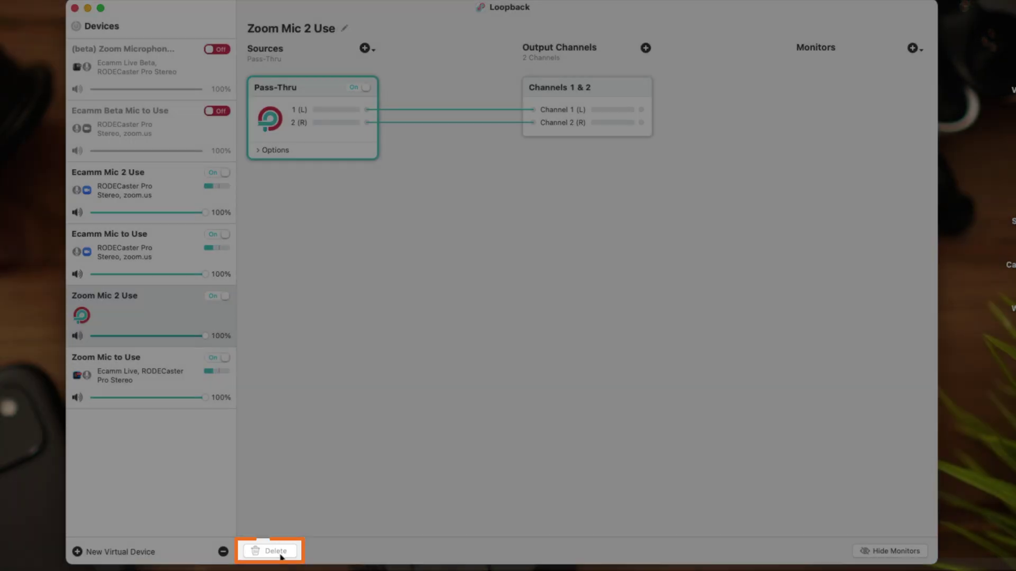
Replace its Pass-Thru source with RODECaster Pro Stereo and expand its options.
click(278, 553)
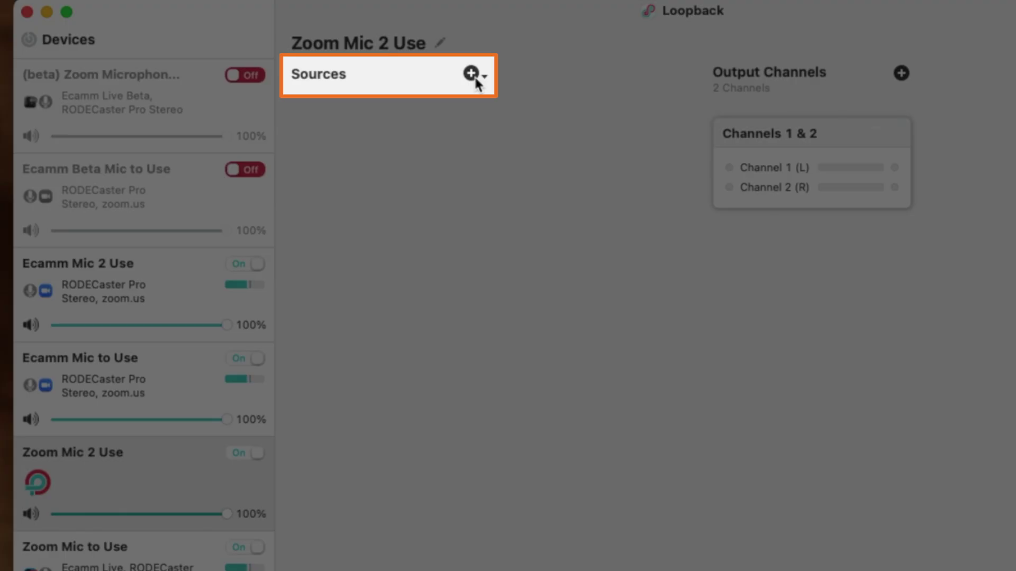
click(476, 79)
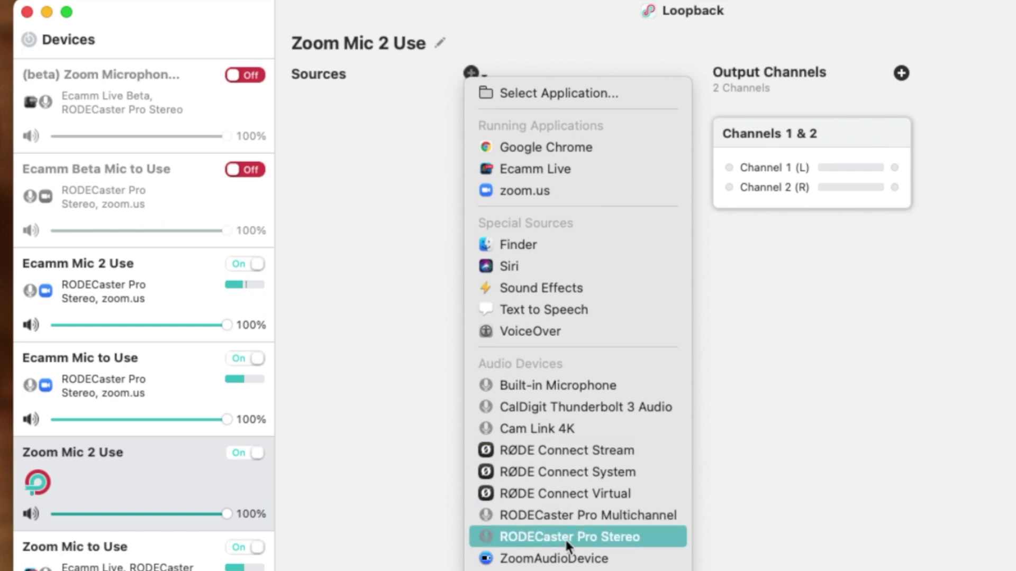
click(564, 537)
click(307, 231)
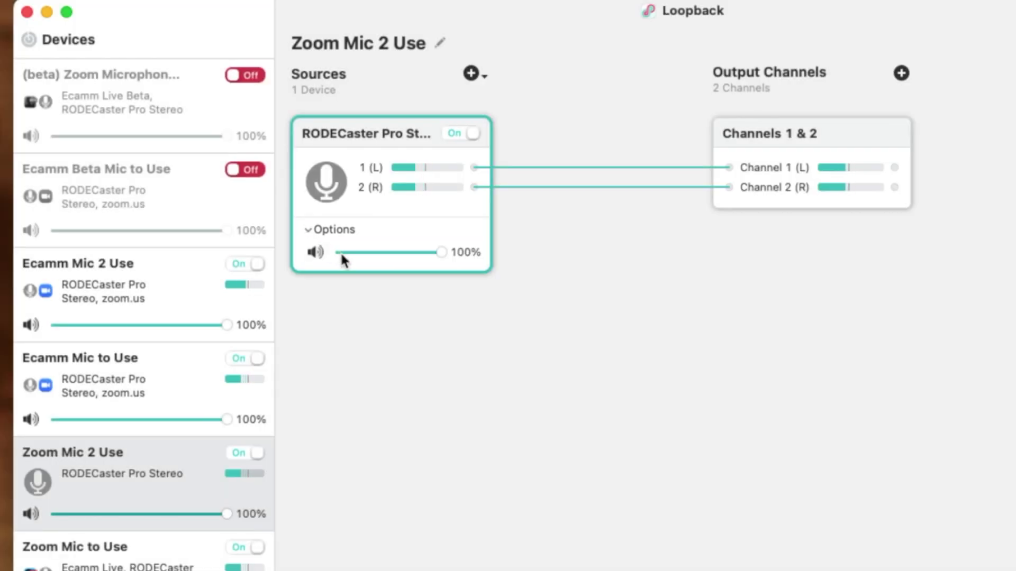
Add Ecamm Live with Mute when capturing off, then view Zoom Mic to Use for comparison.
click(470, 72)
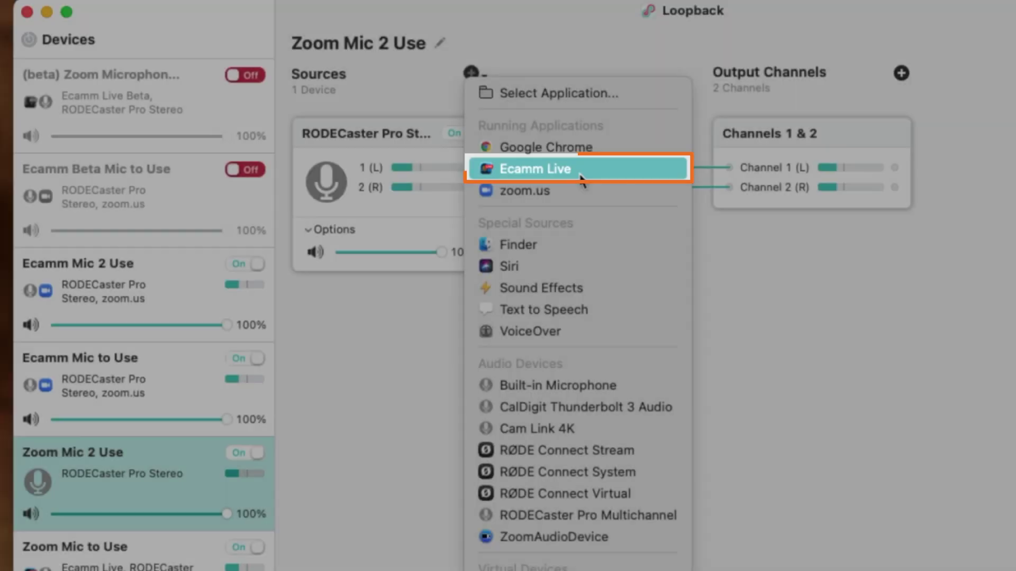
click(580, 171)
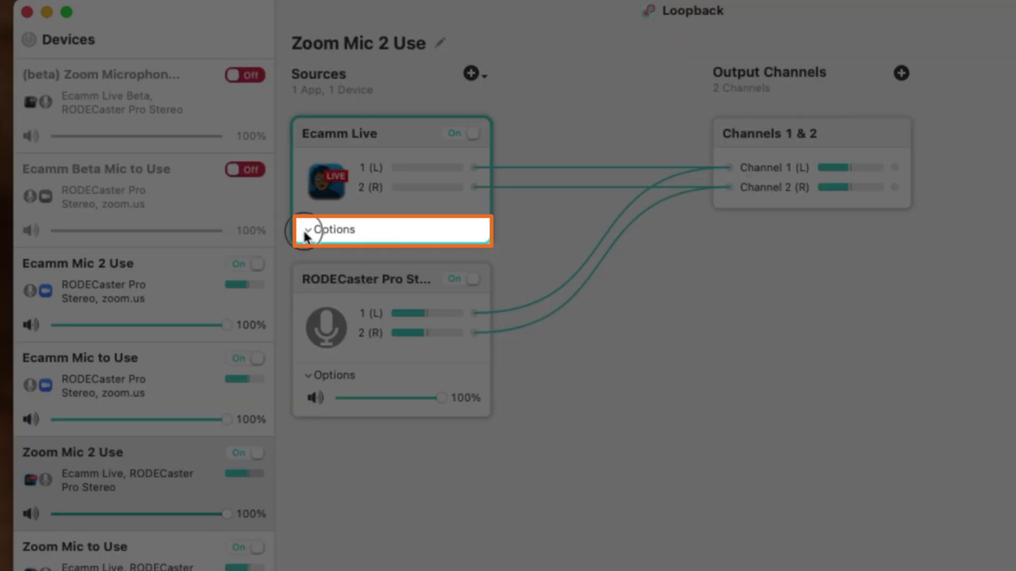
click(306, 230)
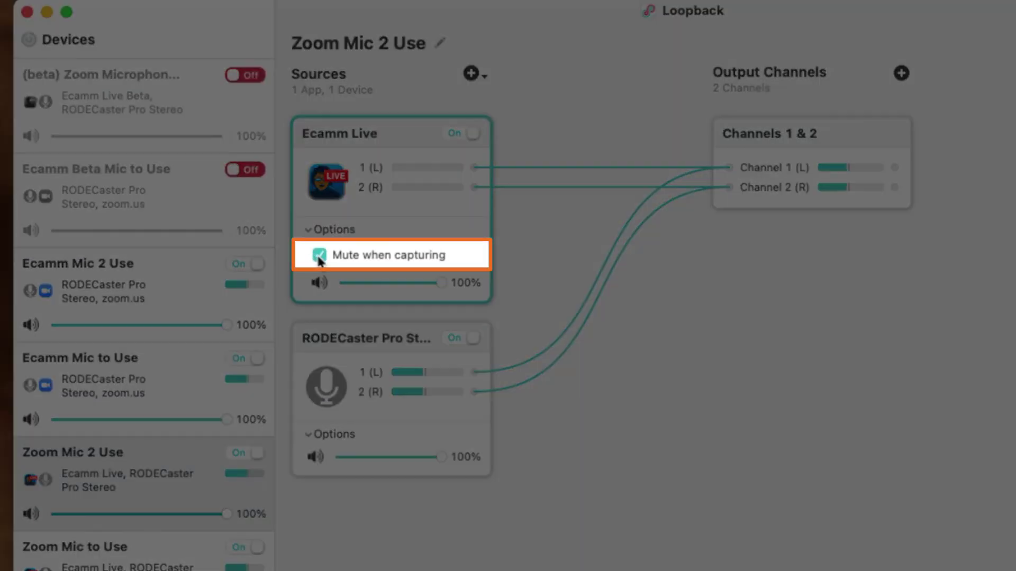
click(319, 256)
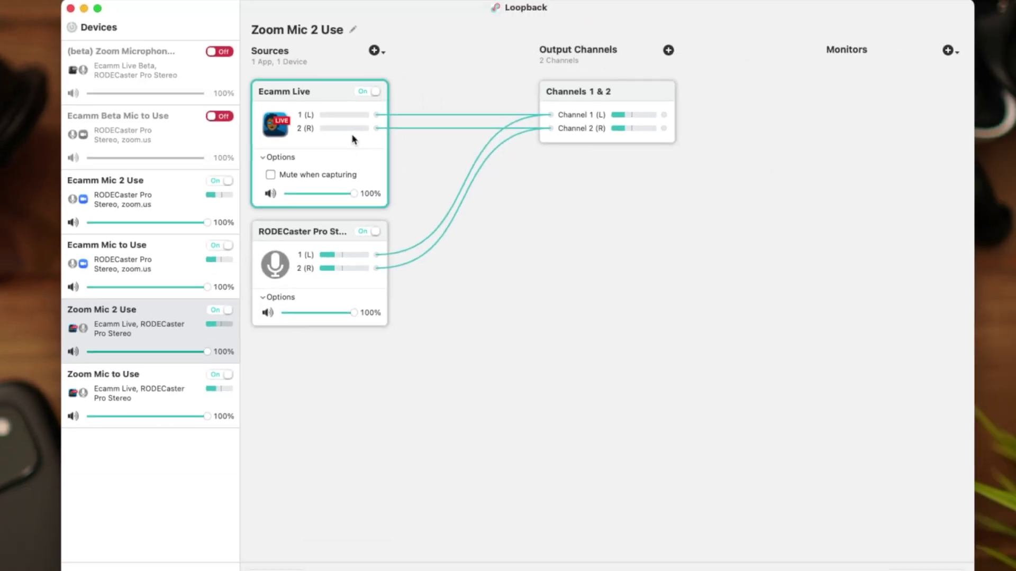
click(188, 559)
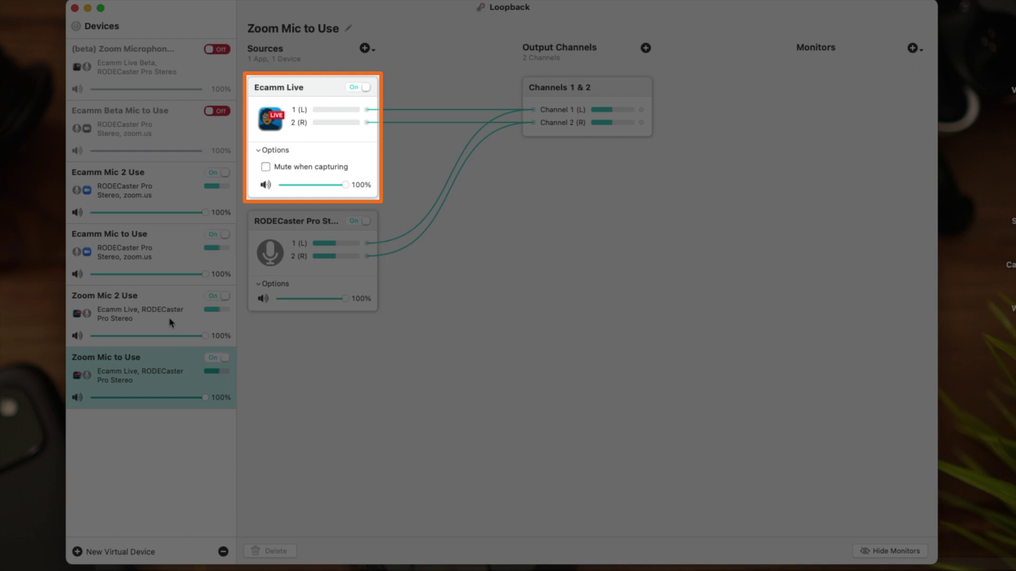
Check Zoom Mic 2 Use and Ecamm Mic 2 Use setups, ending on Zoom Mic 2 Use.
click(170, 319)
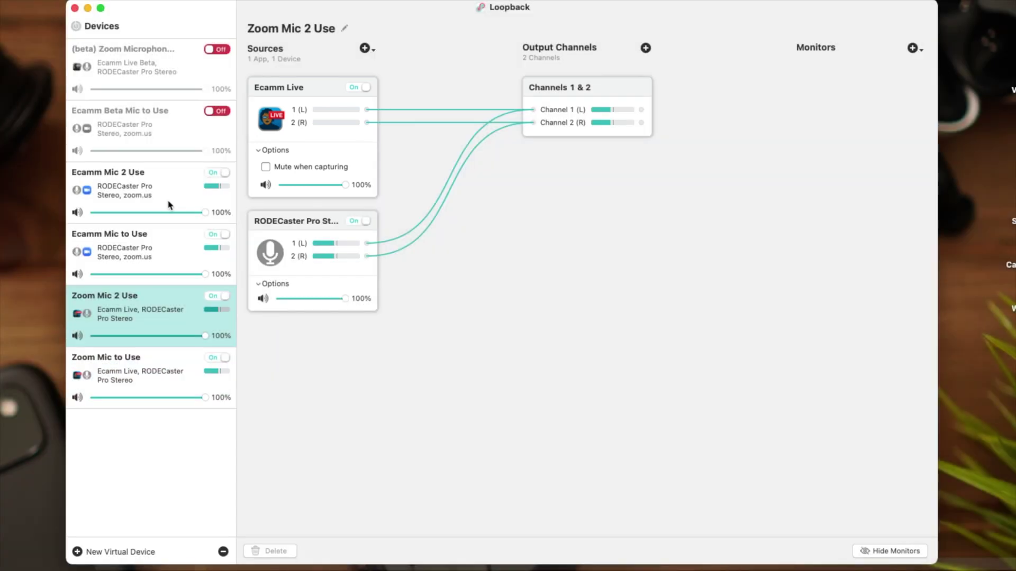
click(170, 205)
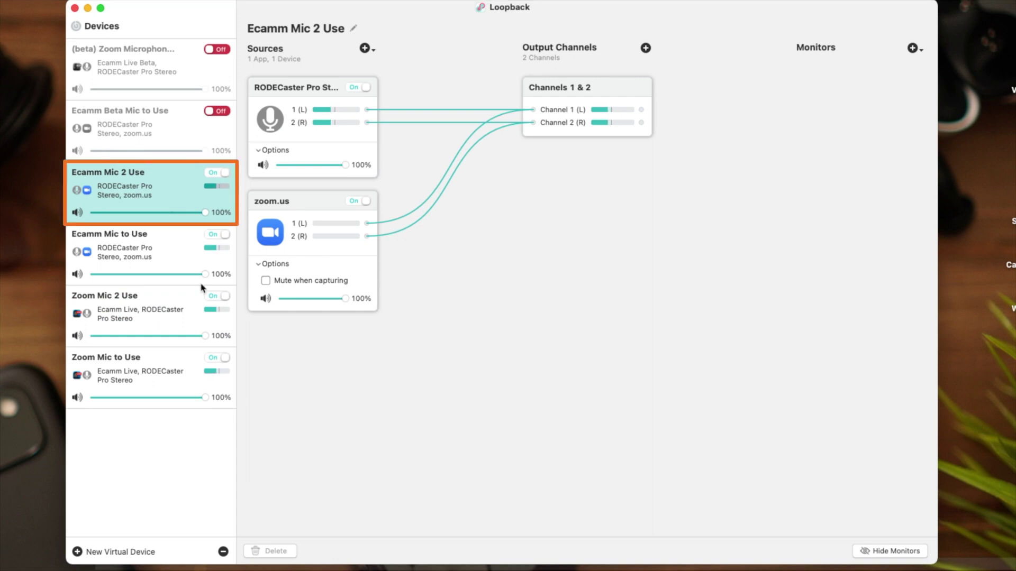
click(182, 325)
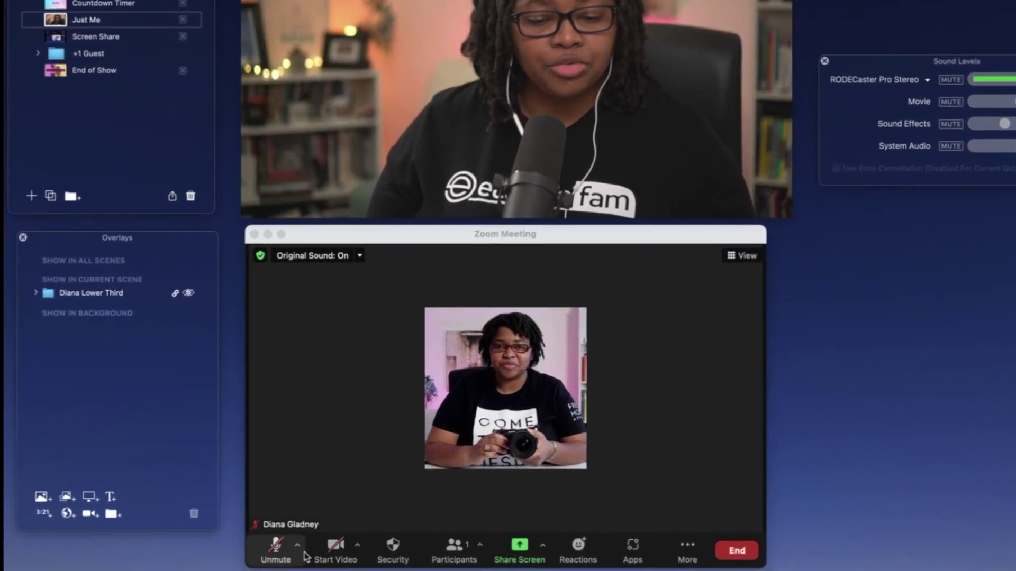
Toggle the meeting microphone on and off, briefly checking the audio device list.
click(303, 553)
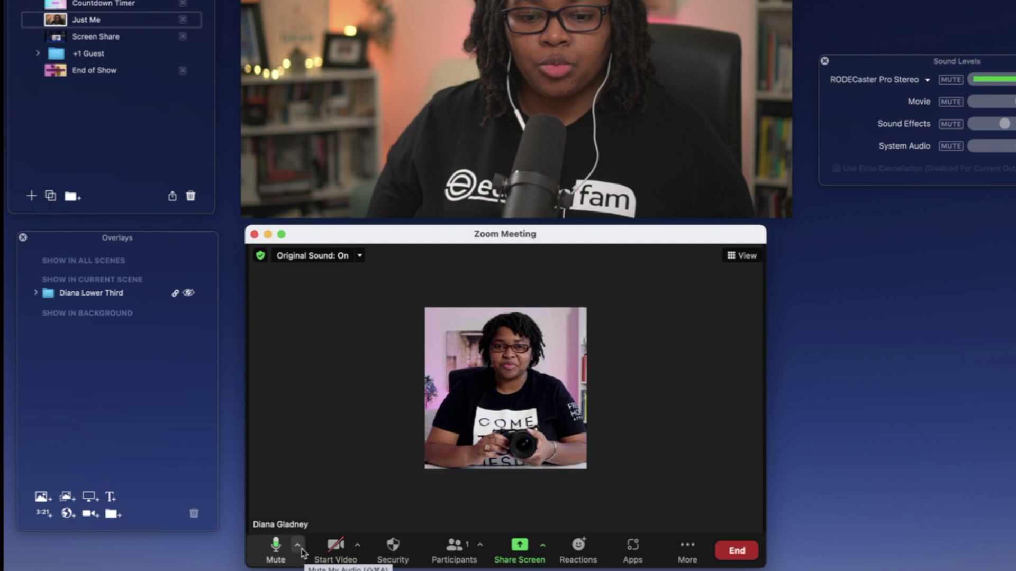
click(299, 549)
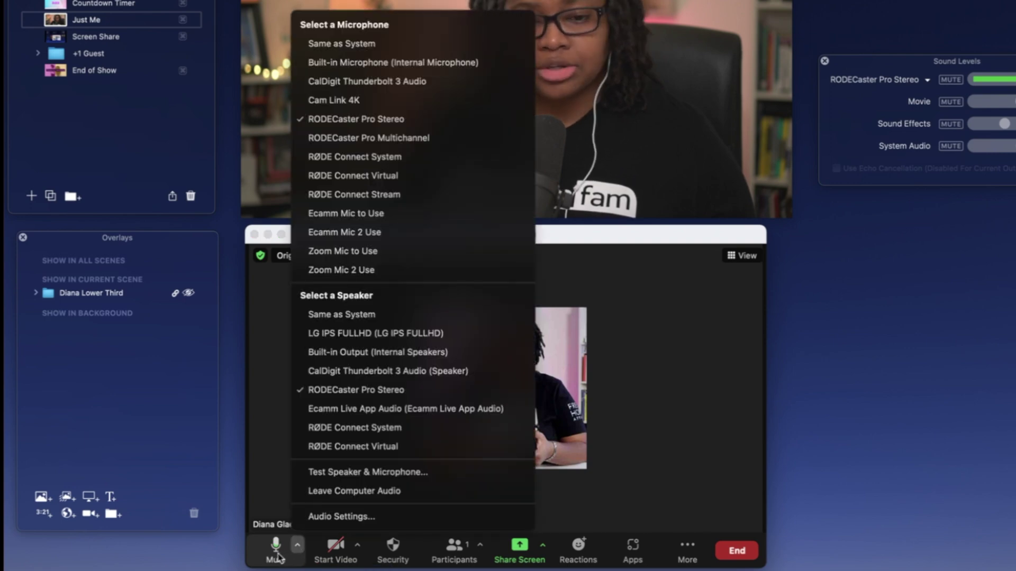
click(279, 555)
click(277, 550)
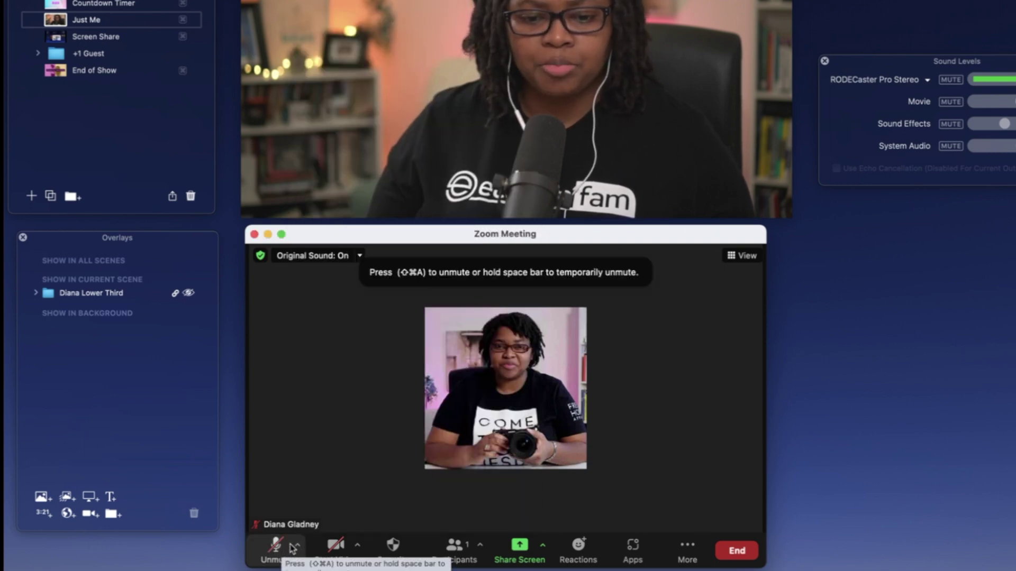
Choose Zoom Mic 2 Use as the microphone, keeping RODECaster Pro Stereo as speaker.
click(299, 547)
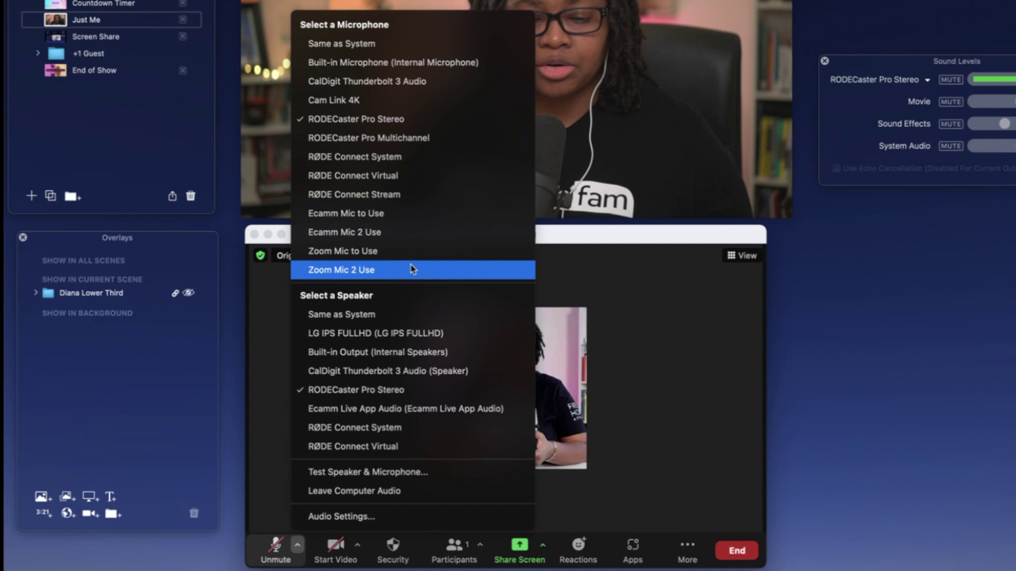
click(412, 270)
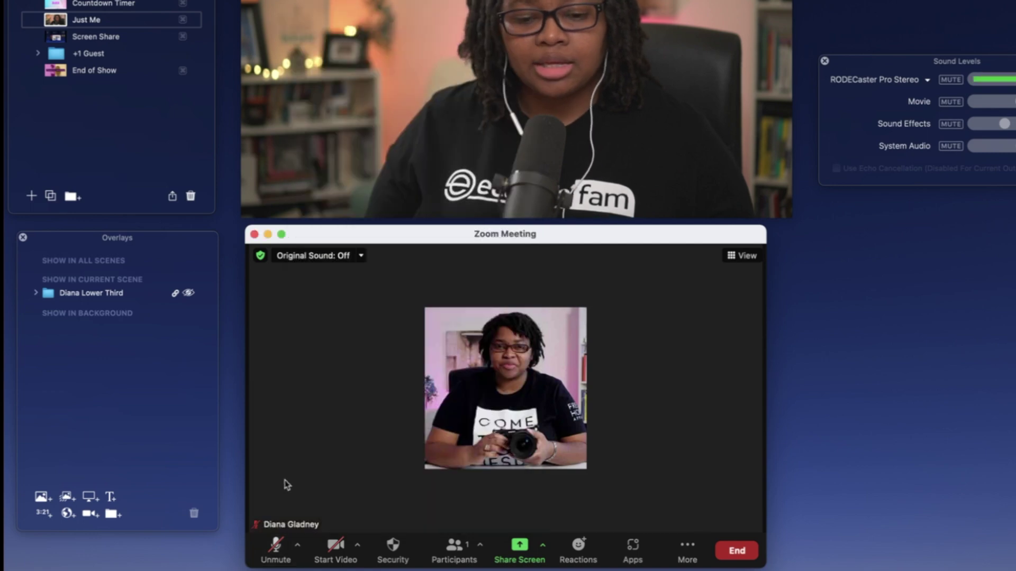
click(299, 546)
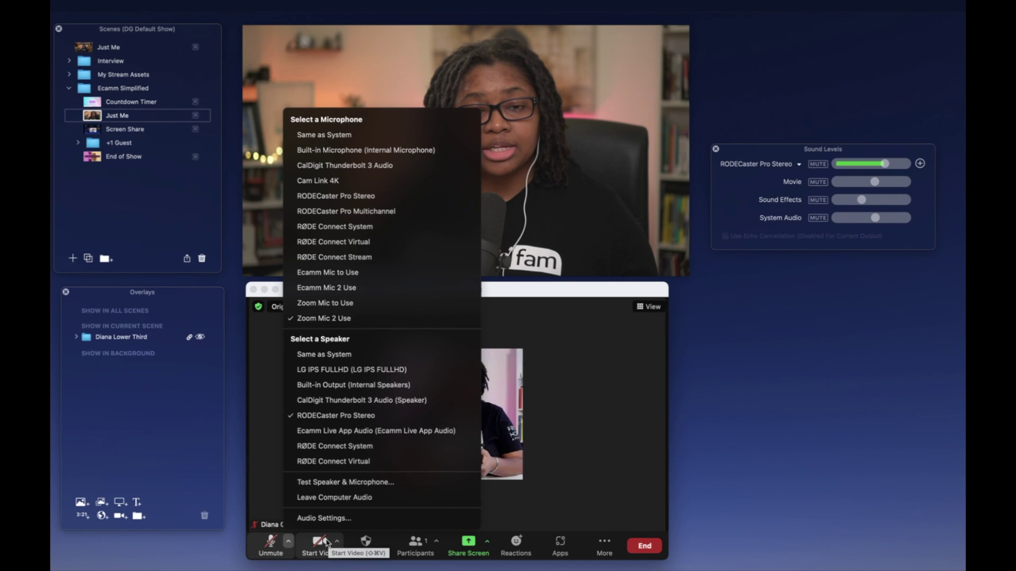
click(582, 470)
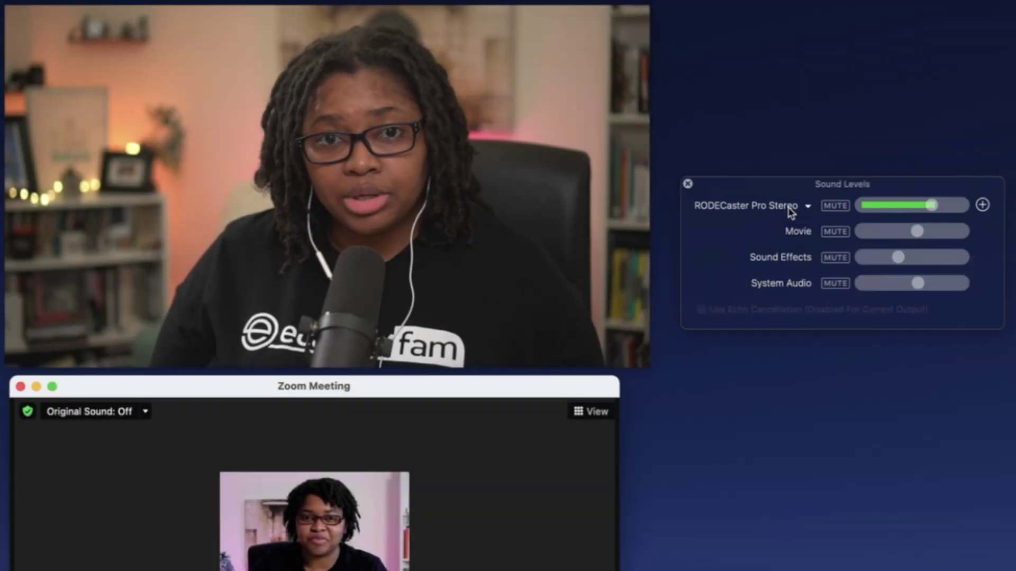
click(791, 211)
click(789, 211)
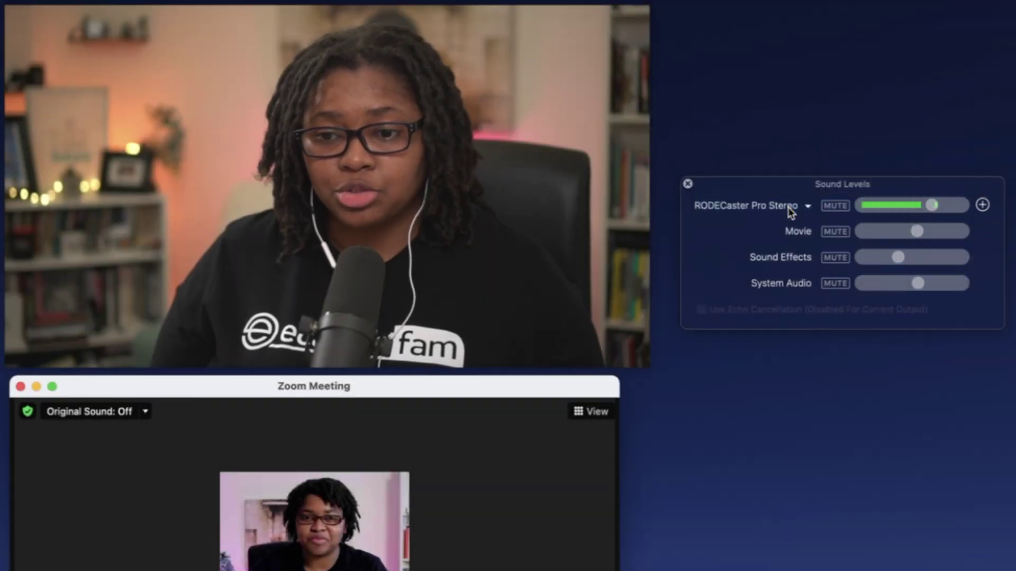
click(788, 211)
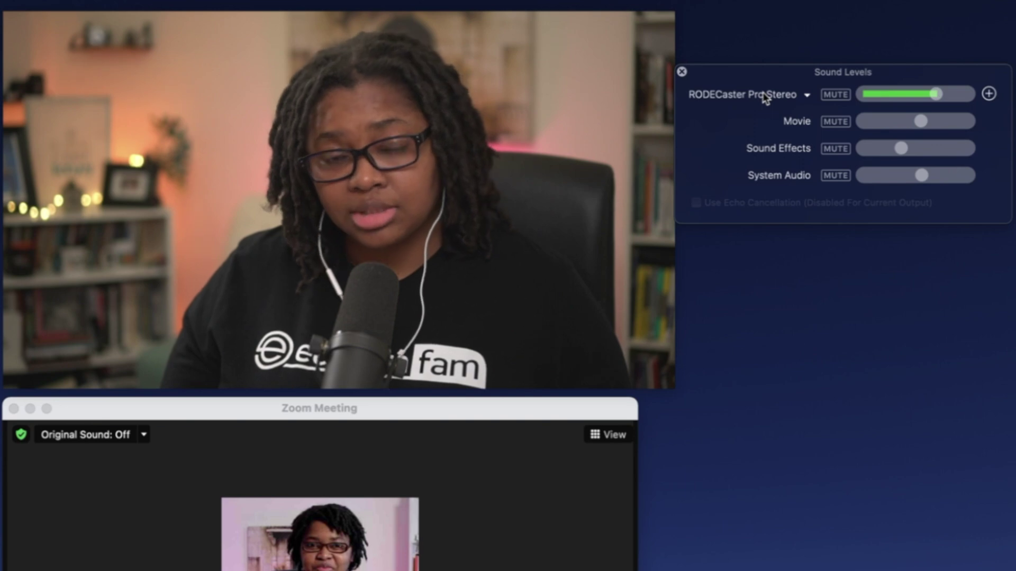
Pick Ecamm Mic 2 Use from the Sound Levels input dropdown.
click(763, 94)
scroll(765, 97, up, 3)
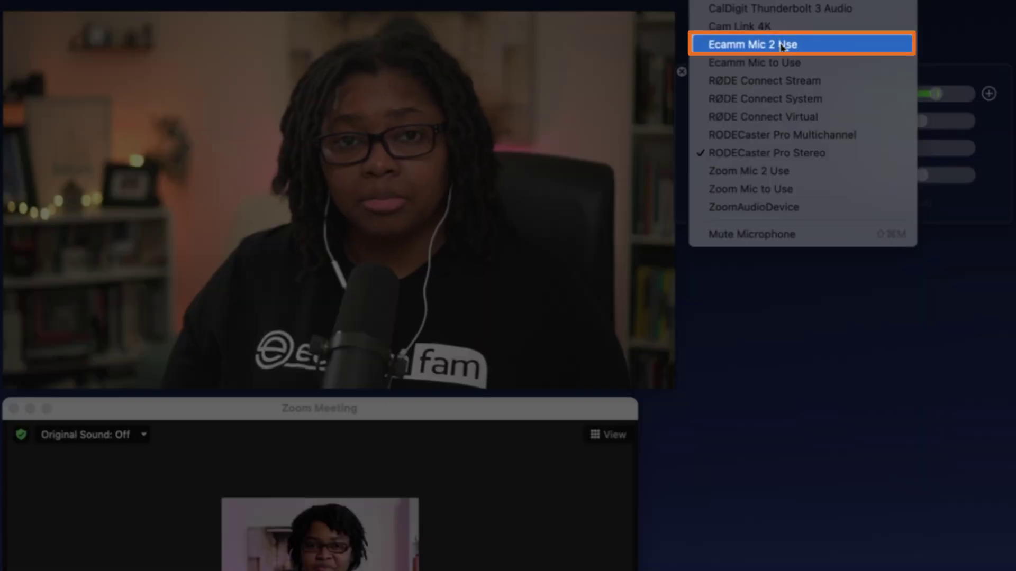
click(780, 45)
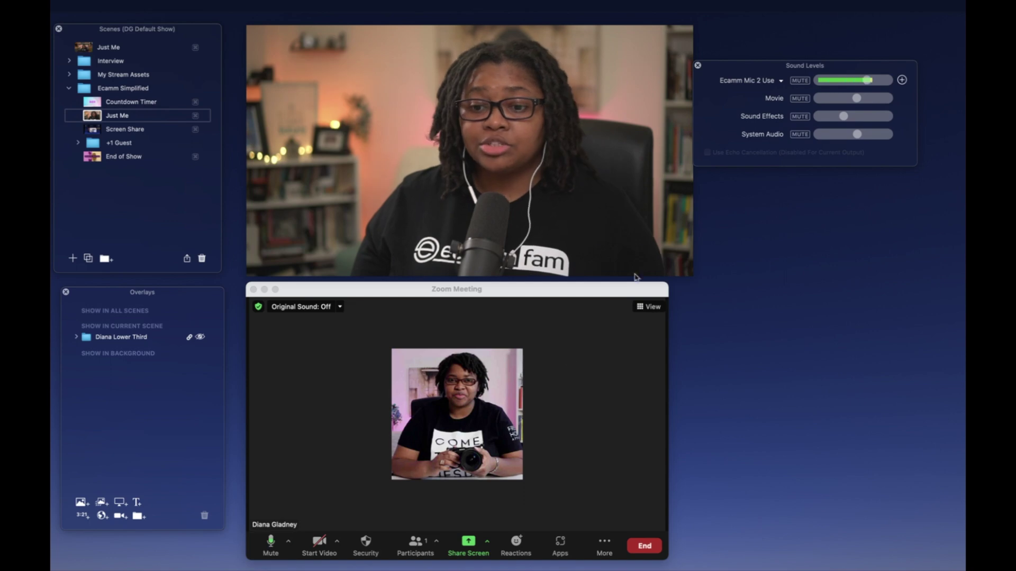
Open Ecamm Live's Sound Effects library and expand Ecamm Simplified to reveal MA_Infraction_LifeInside.wav.
mouse_move(684, 138)
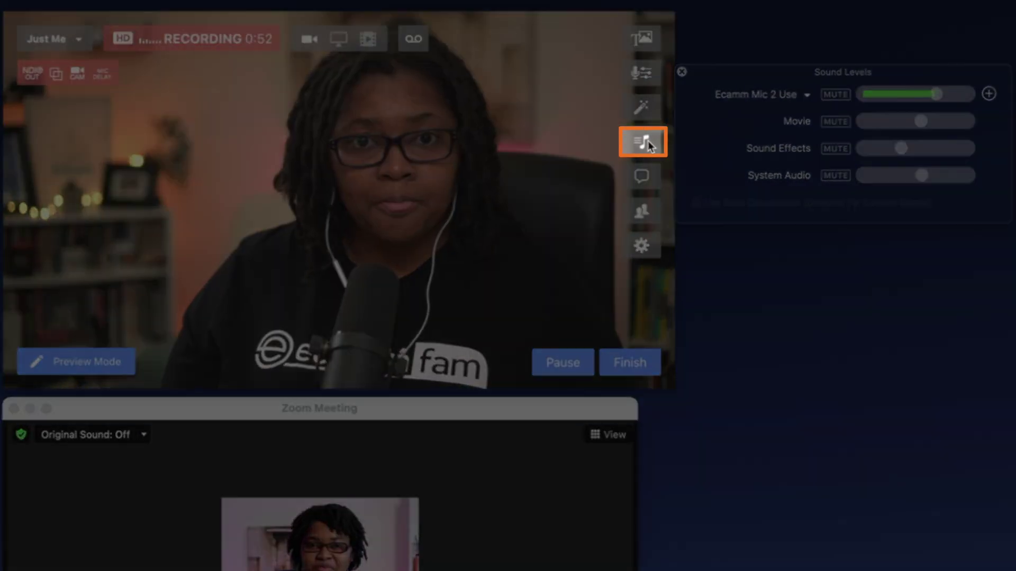
click(647, 141)
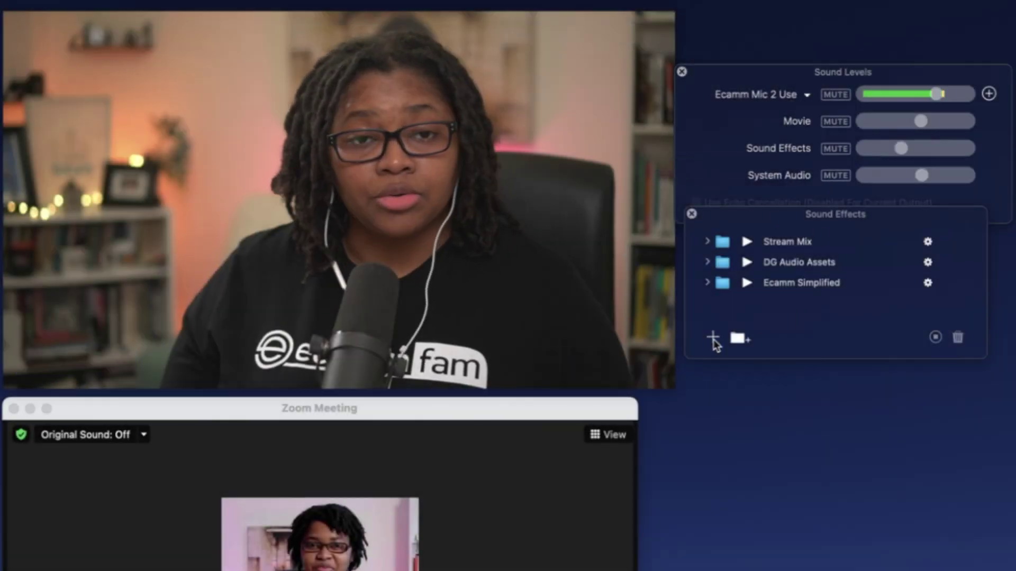
click(707, 283)
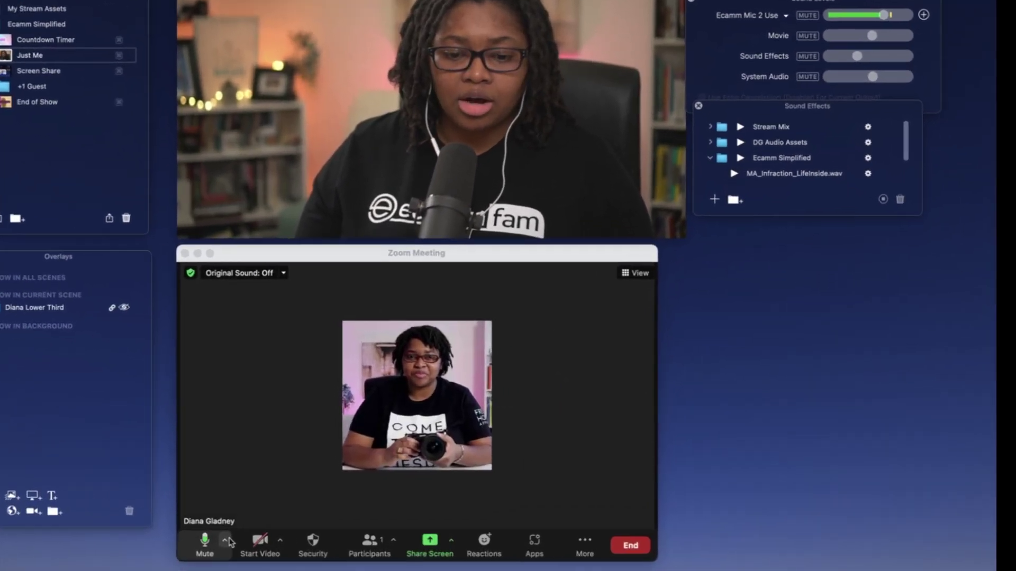
In Zoom's Audio Settings, play MA_Infraction_LifeInside.wav and check the Input Level moves, then close Settings.
click(287, 540)
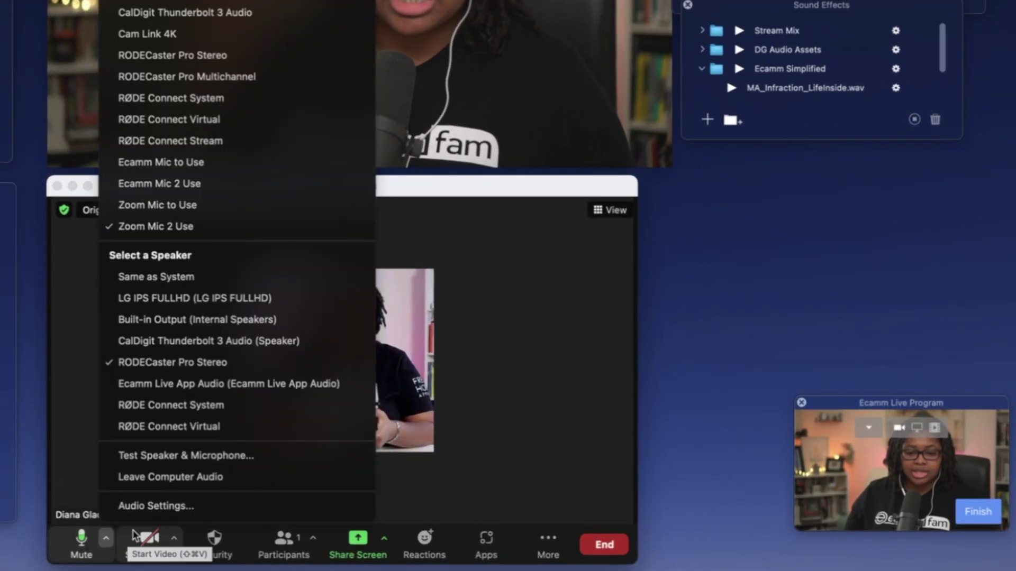
click(192, 510)
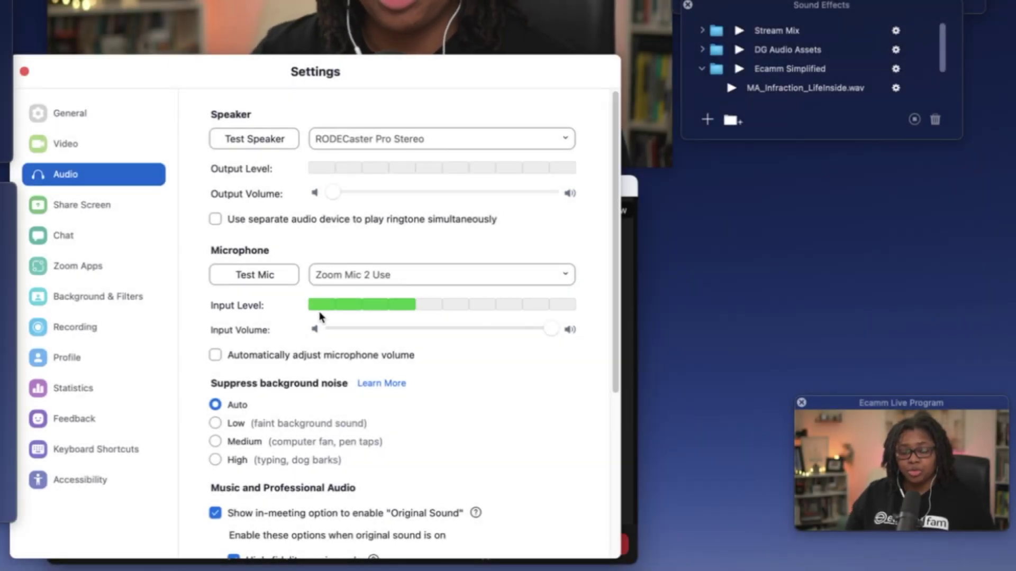
click(730, 88)
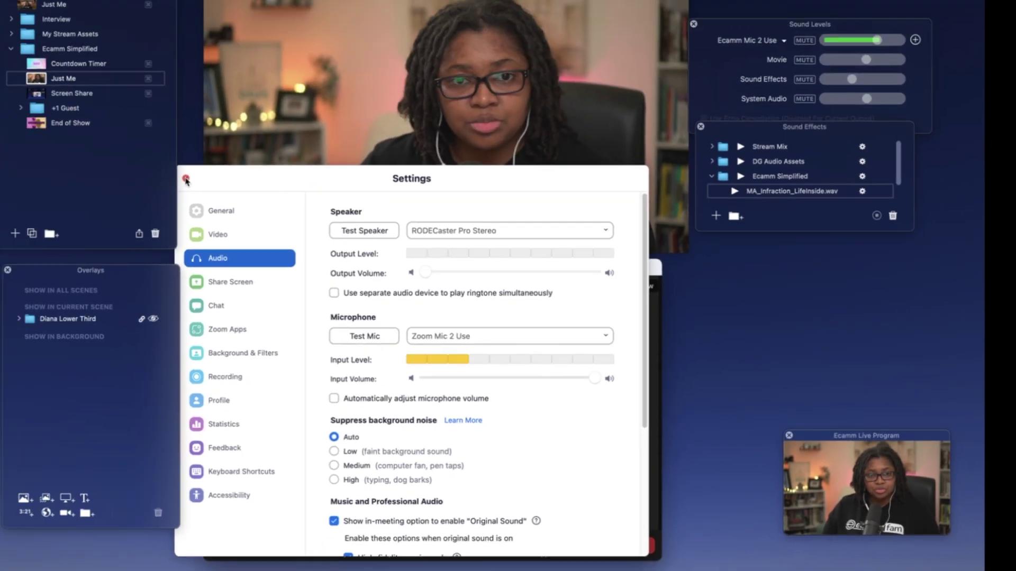
click(25, 73)
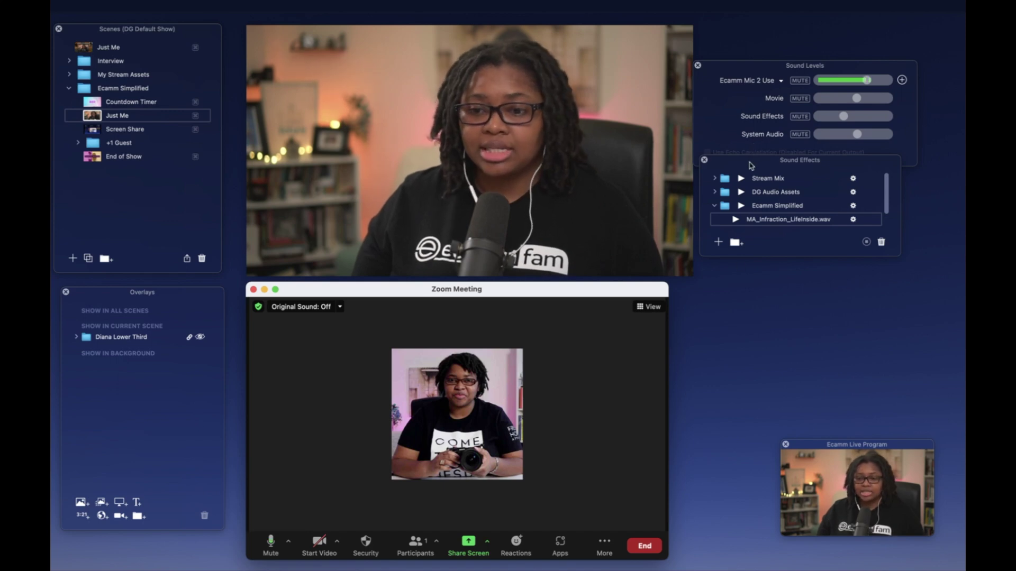
Switch both Ecamm Live's microphone input and Zoom's meeting microphone back to RODECaster Pro Stereo.
drag(751, 166, 745, 199)
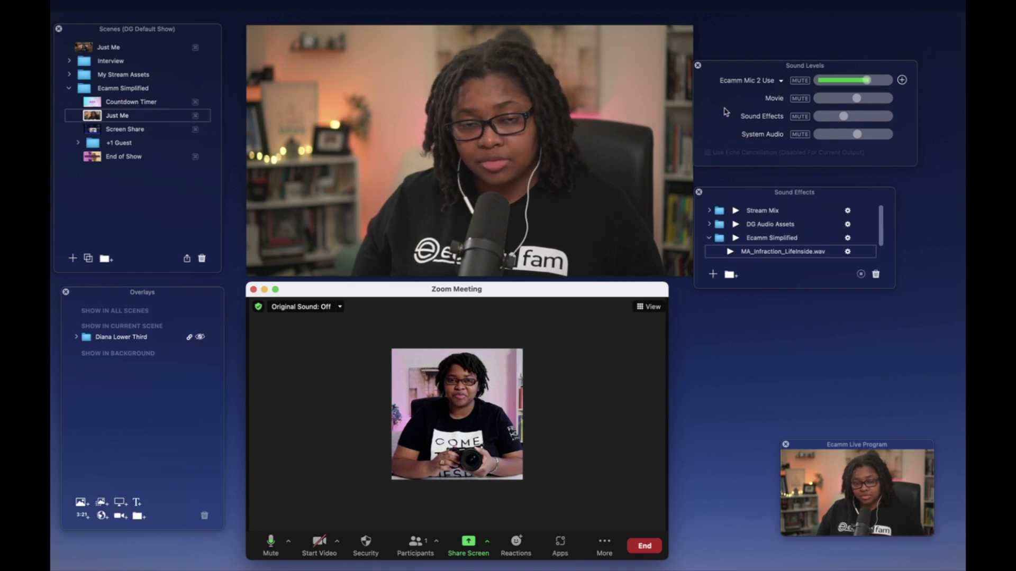
click(741, 80)
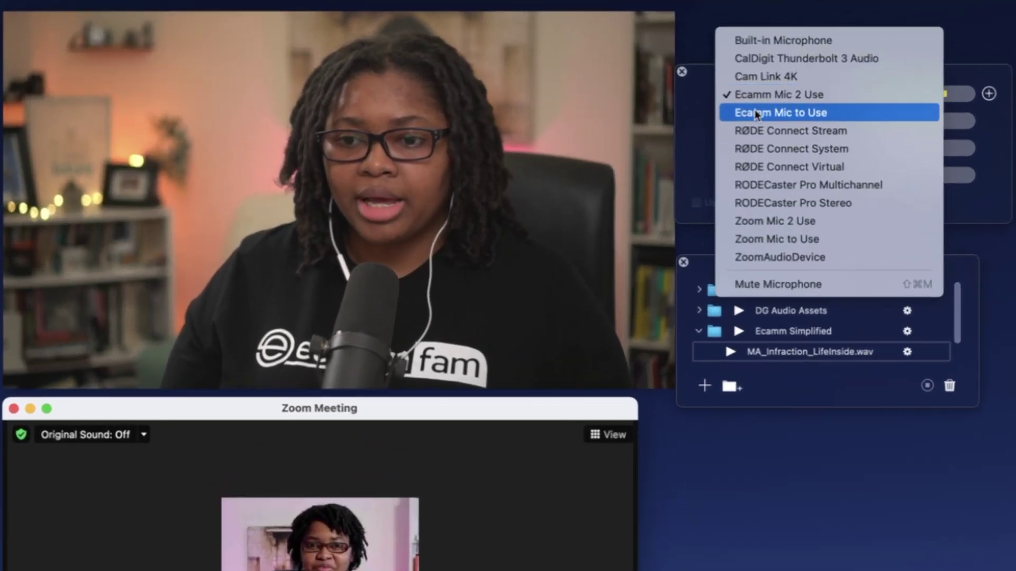
click(808, 205)
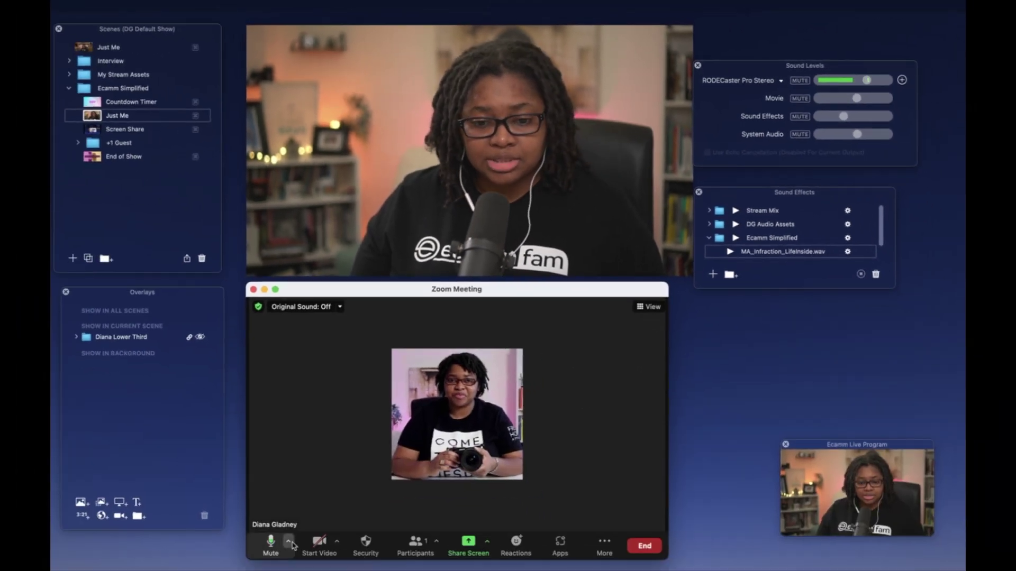
click(288, 540)
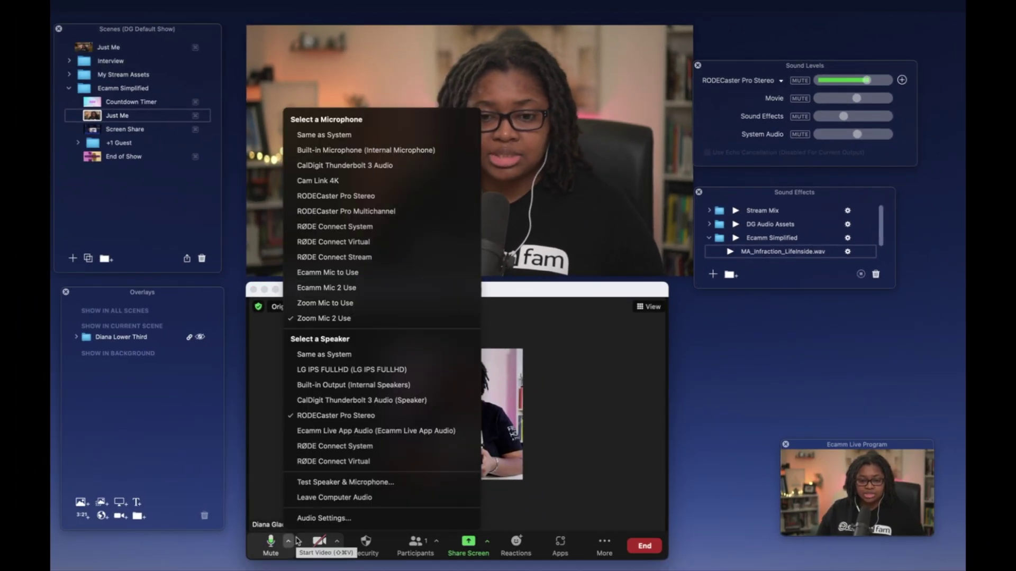
click(381, 196)
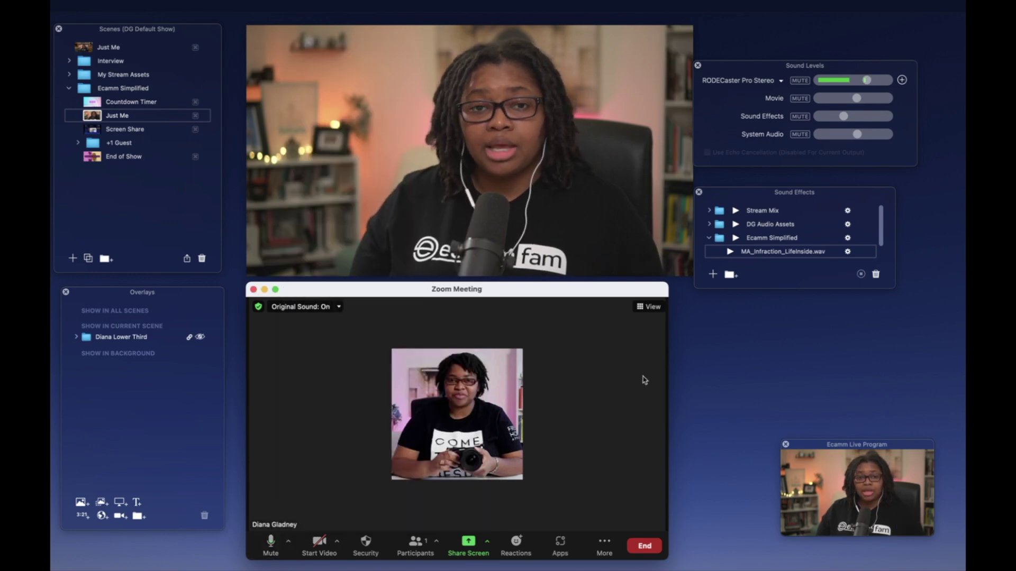